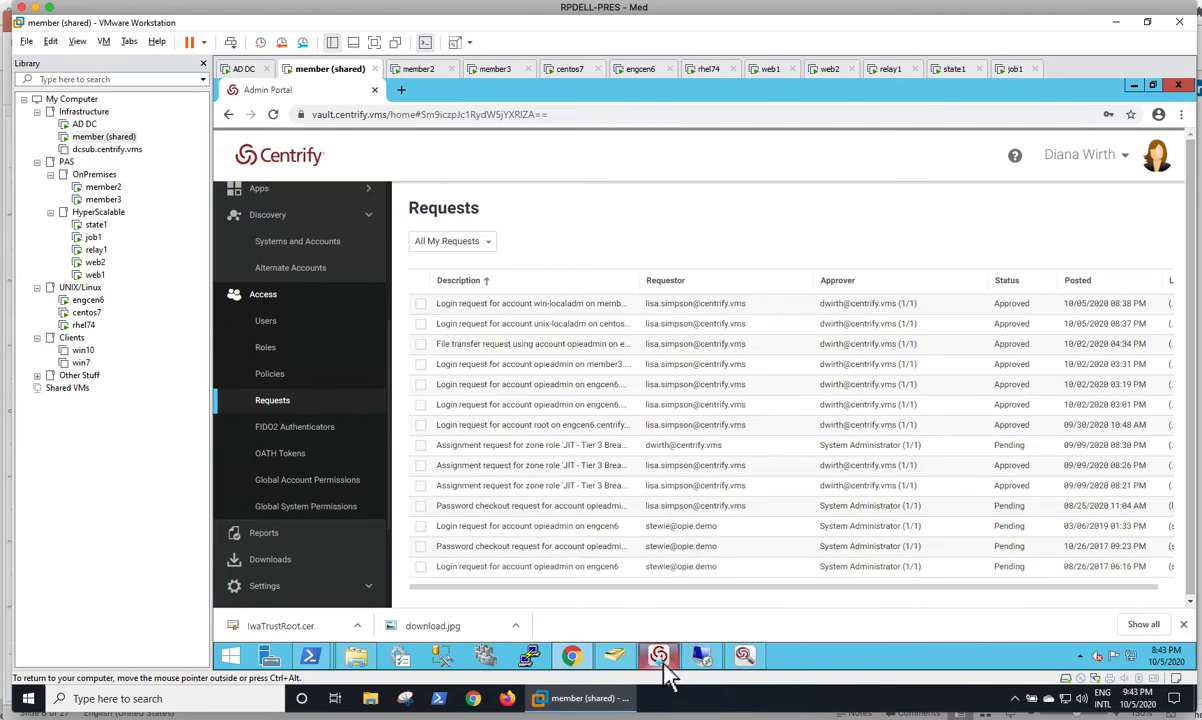
Review the Patterns zone's Windows local users in Centrify Access Manager and the accounts of member3.centrify.vms in the Chrome Admin Portal.
{"action": "left_click", "coordinate": [660, 660]}
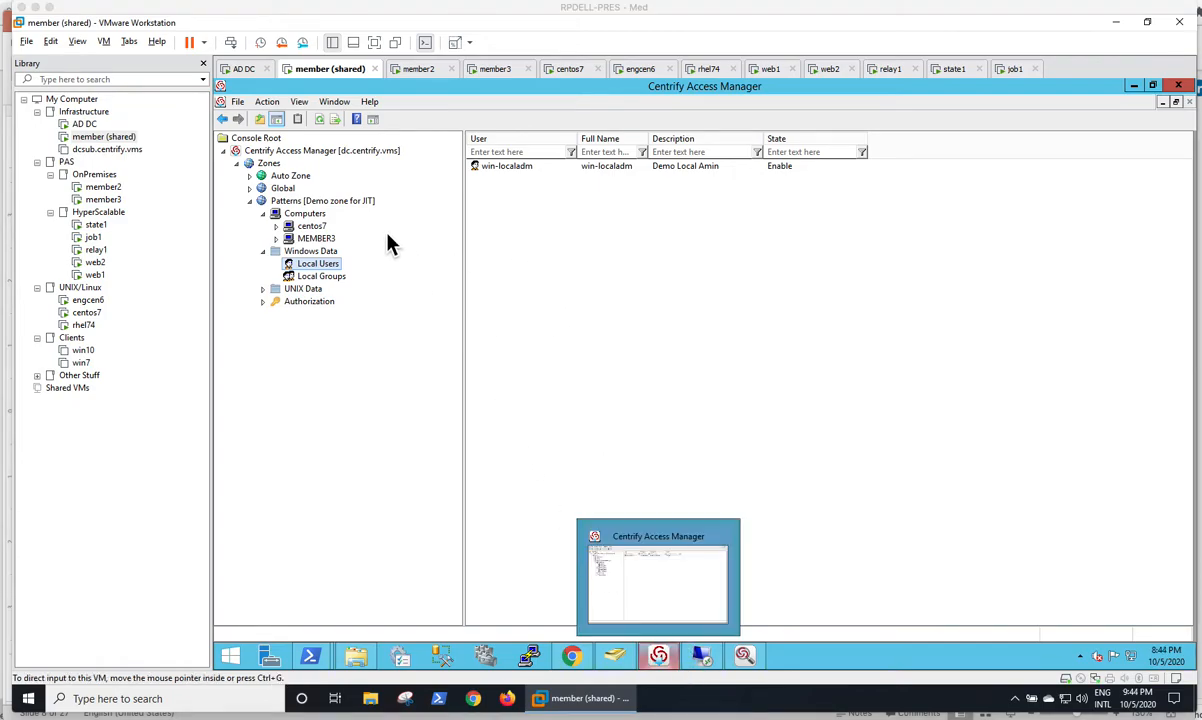
{"action": "mouse_move", "coordinate": [405, 210]}
{"action": "left_mouse_down"}
{"action": "mouse_move", "coordinate": [397, 228]}
{"action": "mouse_move", "coordinate": [354, 238]}
{"action": "left_mouse_up"}
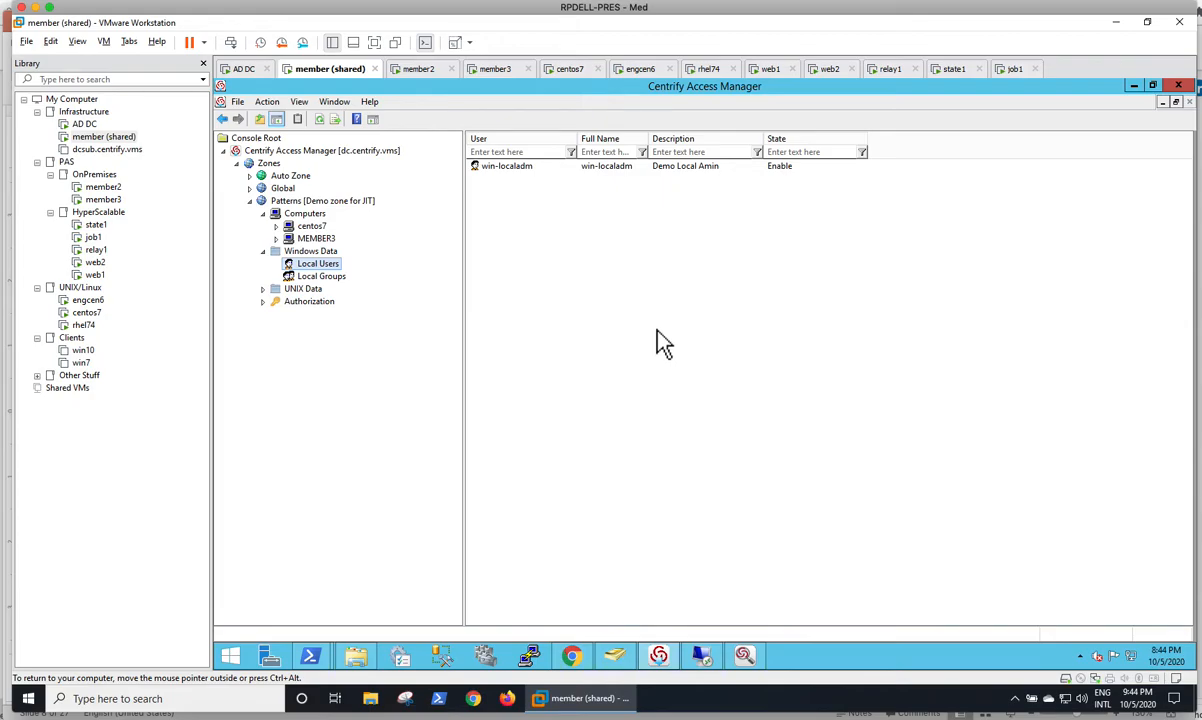
{"action": "left_click", "coordinate": [571, 655]}
{"action": "scroll", "coordinate": [303, 295], "scroll_direction": "up", "scroll_amount": 3}
{"action": "left_click", "coordinate": [290, 283]}
{"action": "left_click", "coordinate": [545, 366]}
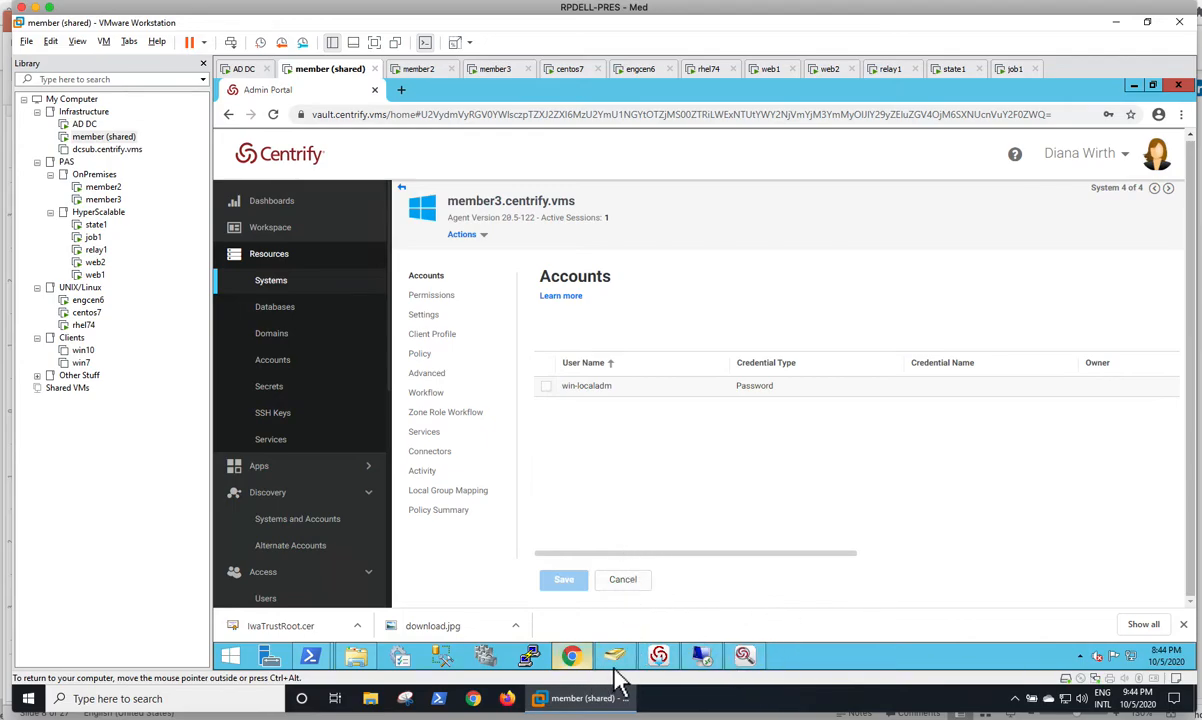
Switch to Centrify Access Manager and review the Patterns zone's UNIX users, local users and local groups.
{"action": "mouse_move", "coordinate": [676, 680]}
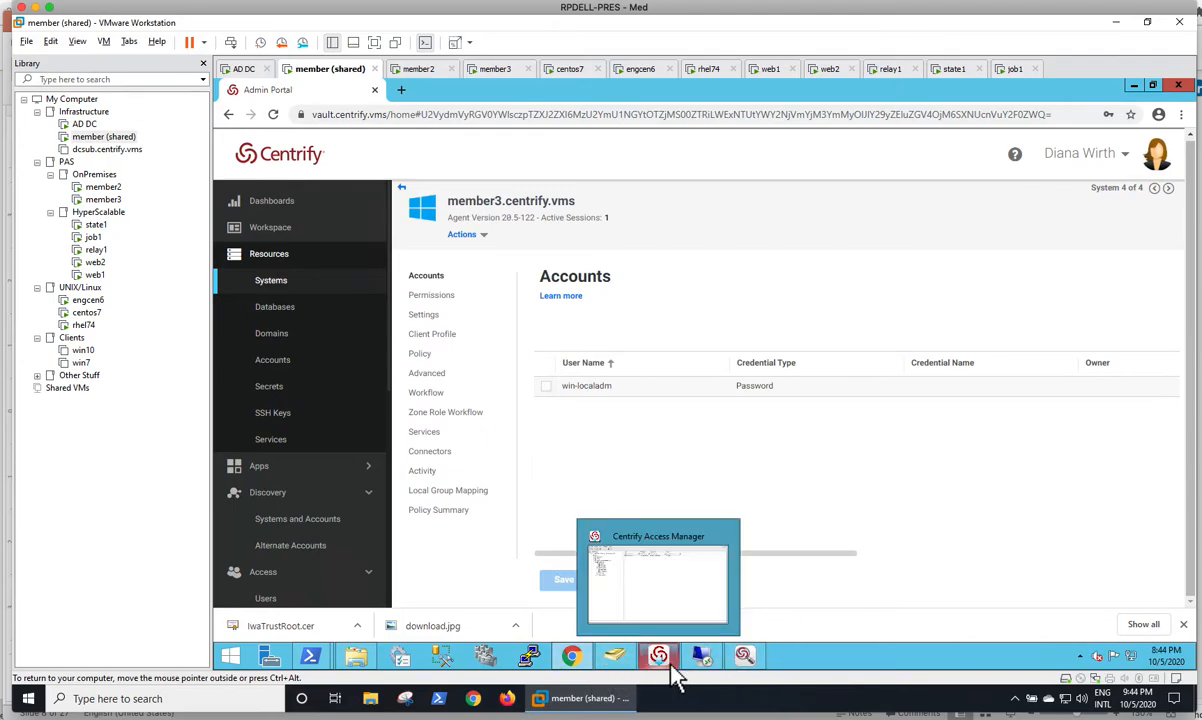
{"action": "left_click", "coordinate": [670, 672]}
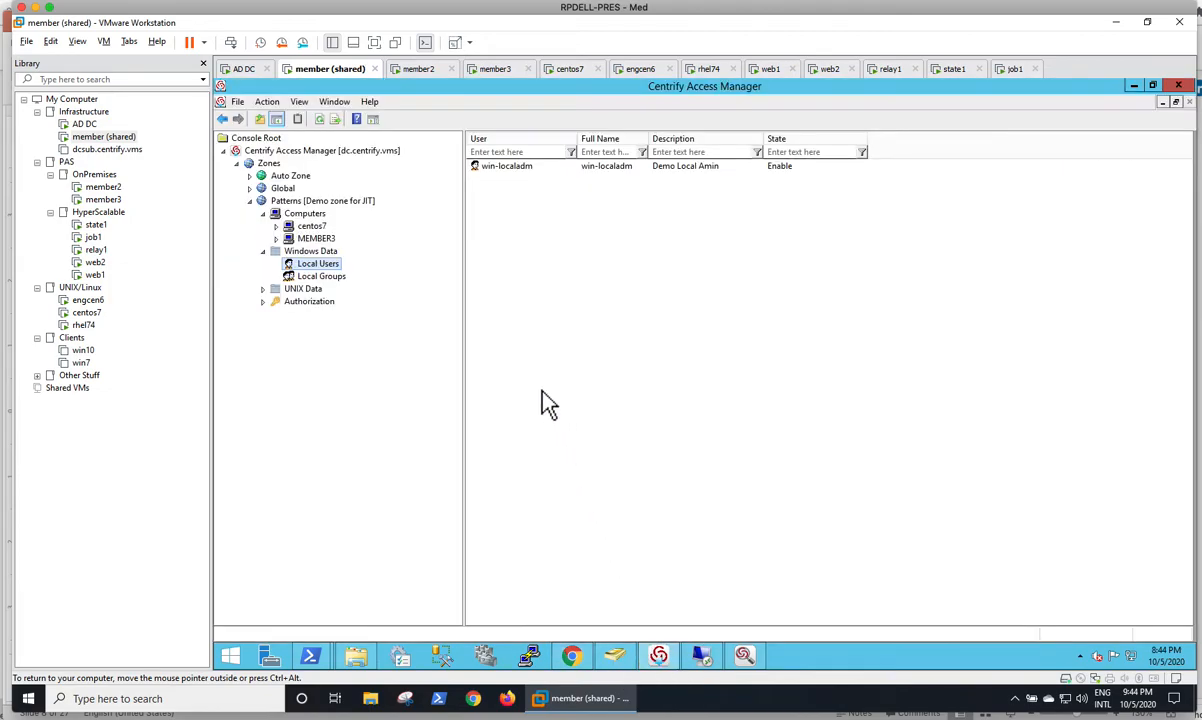
{"action": "left_click", "coordinate": [263, 289]}
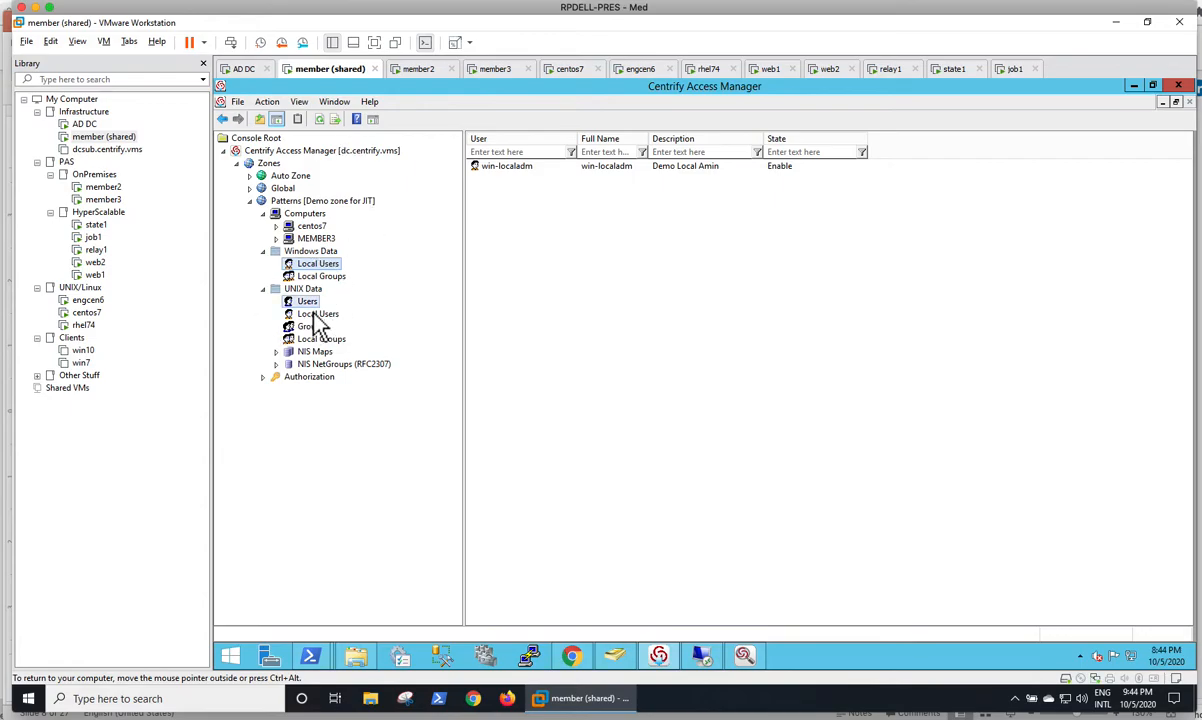
{"action": "left_click", "coordinate": [305, 301]}
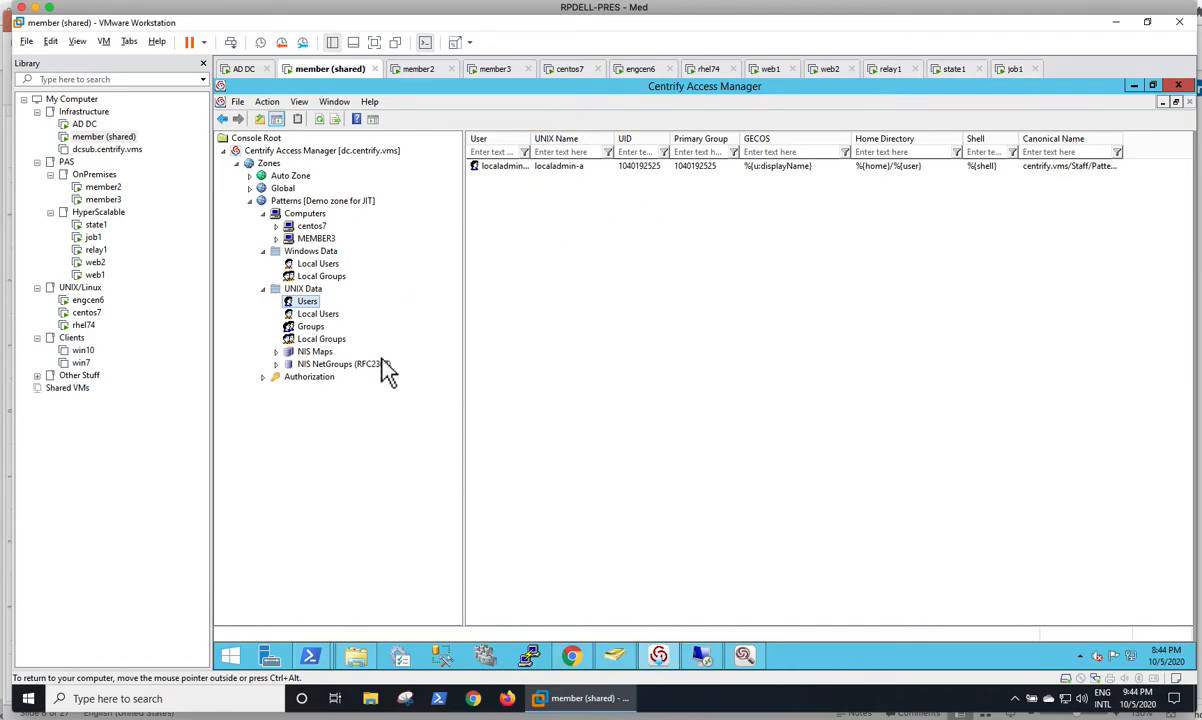
{"action": "left_click", "coordinate": [318, 314]}
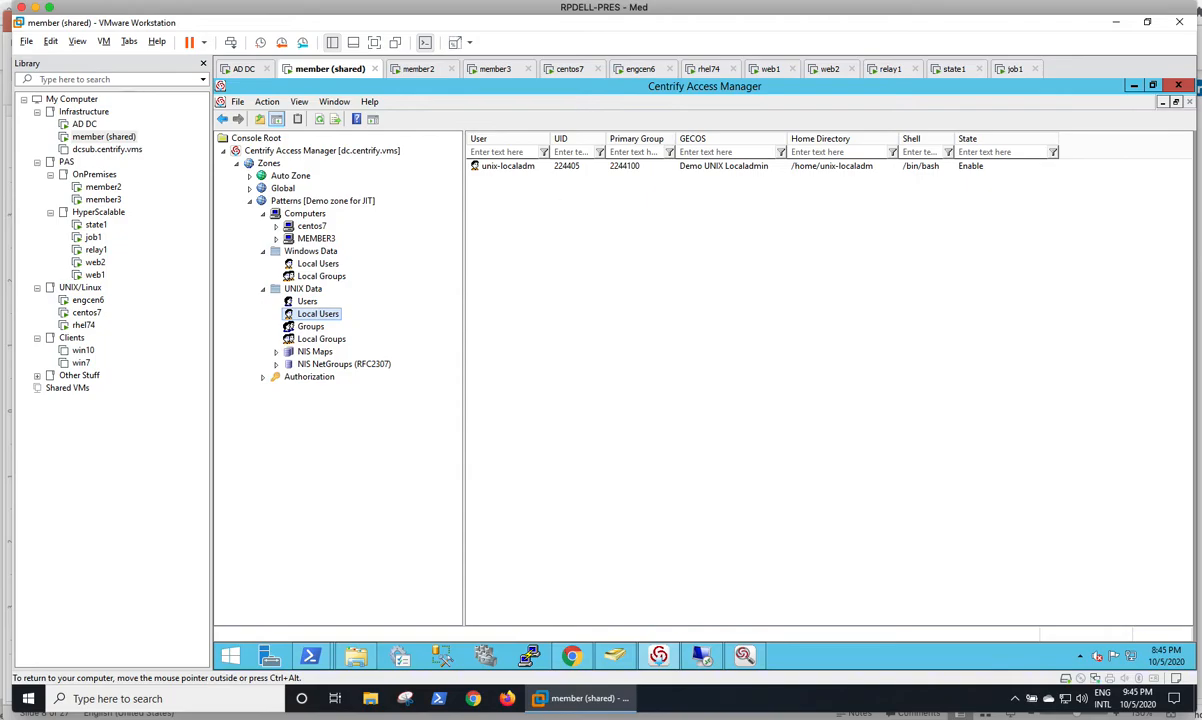
{"action": "left_click", "coordinate": [321, 339]}
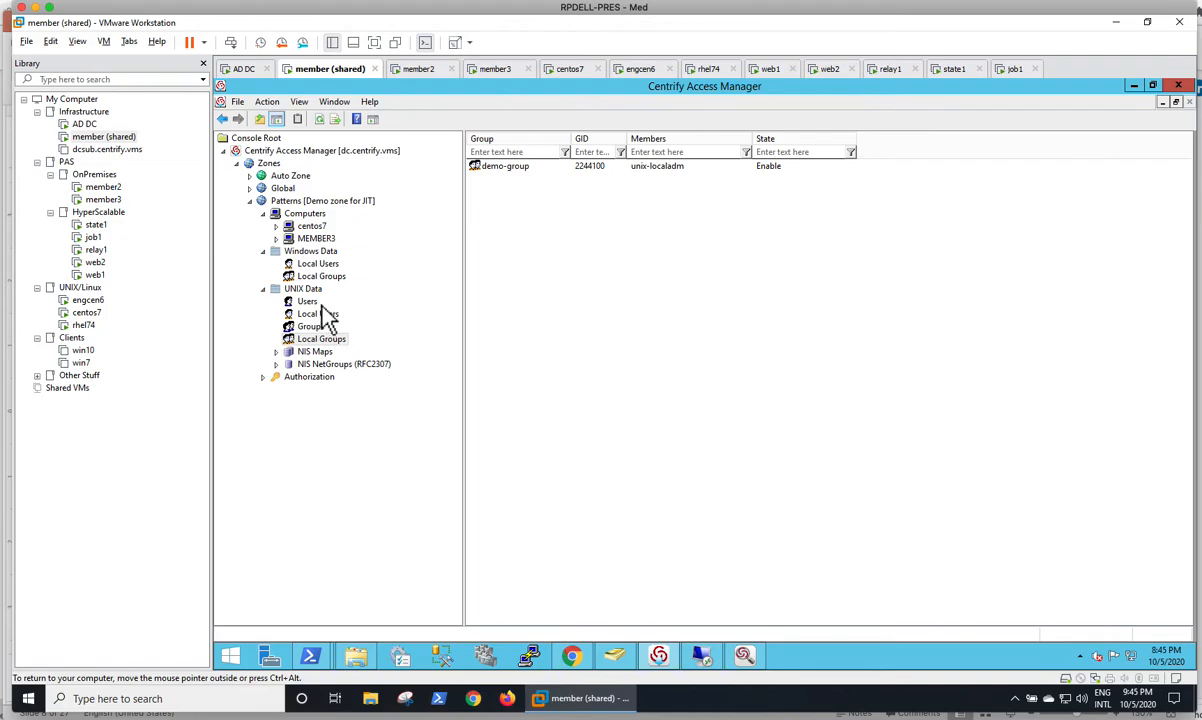
Review the Patterns zone's role assignments, checking the unix-localadm, localadmin-a and win-localadm entries.
{"action": "left_click", "coordinate": [263, 377]}
{"action": "left_click", "coordinate": [328, 389]}
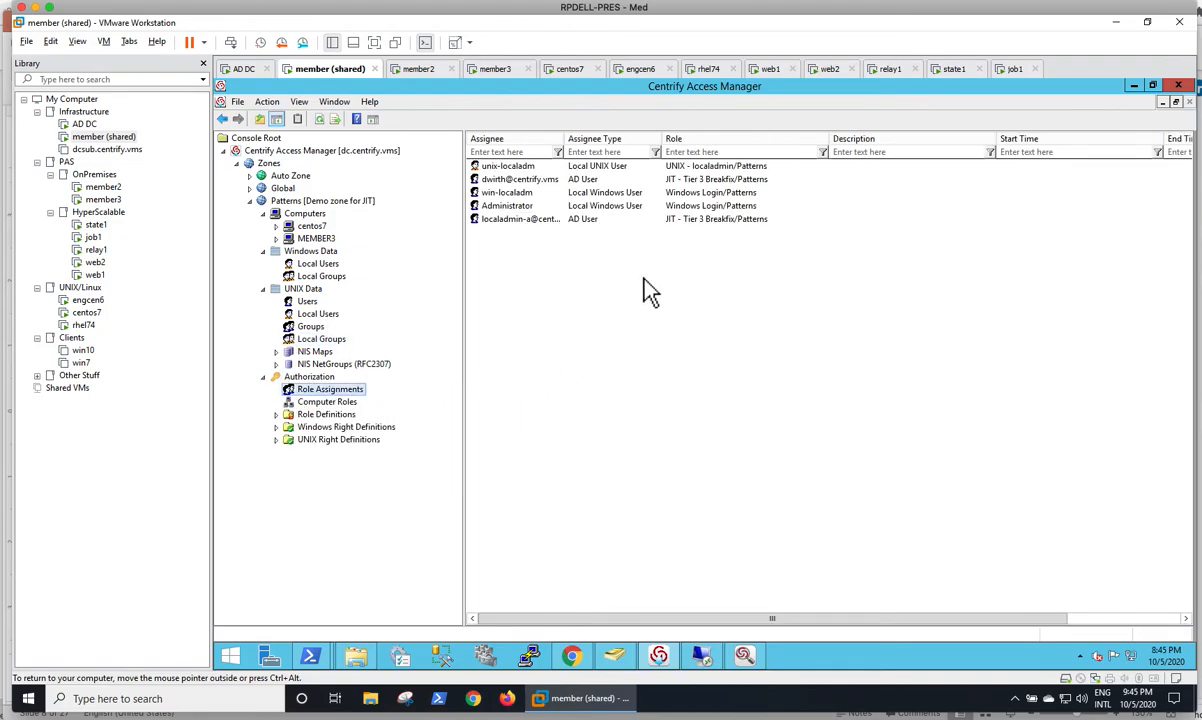
{"action": "left_click", "coordinate": [548, 166]}
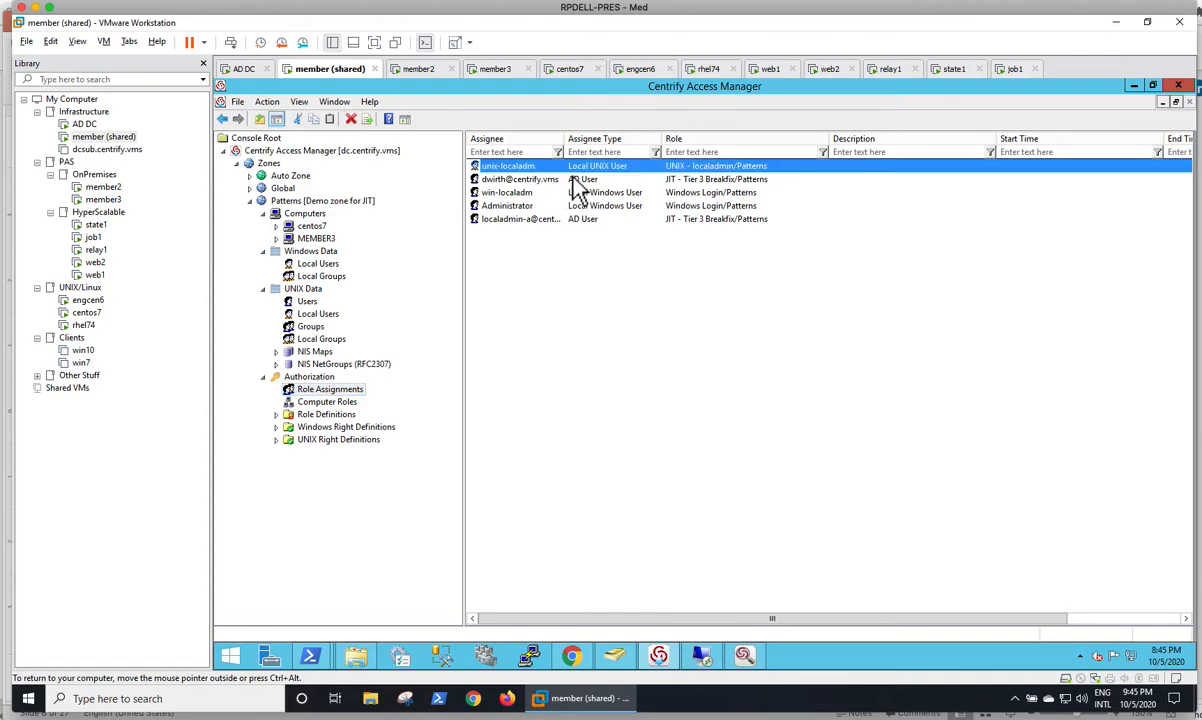
{"action": "double_click", "coordinate": [644, 172]}
{"action": "left_click", "coordinate": [761, 511]}
{"action": "left_click", "coordinate": [528, 218]}
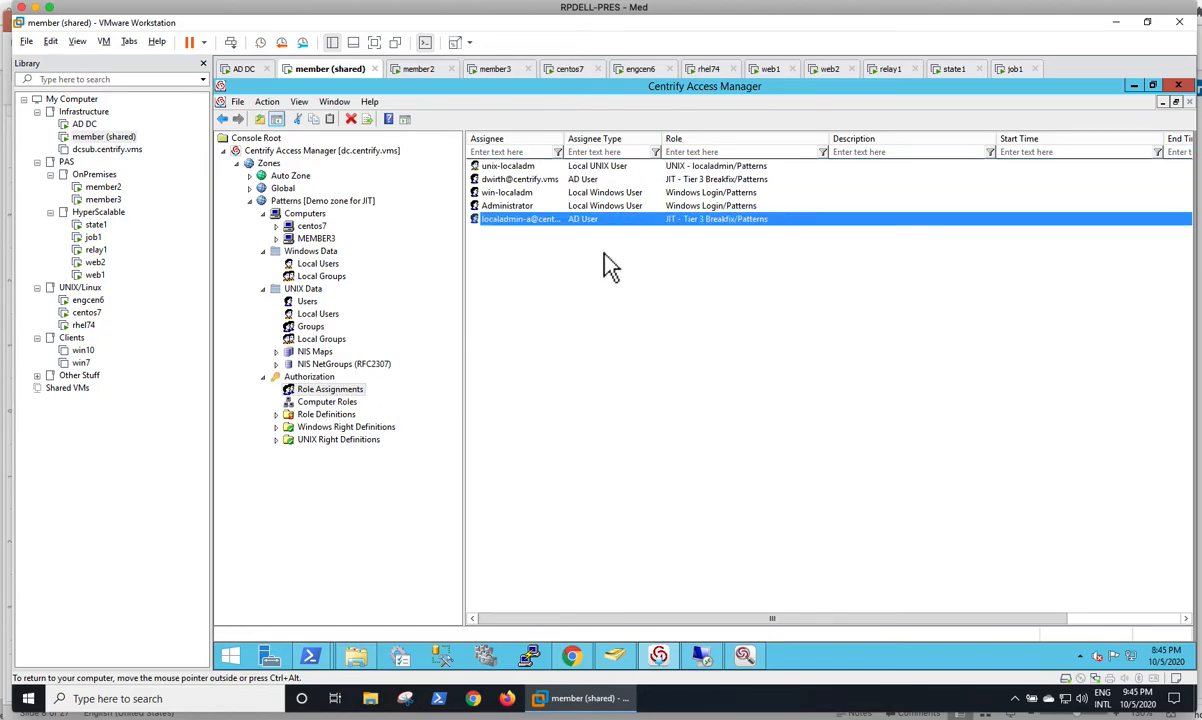
{"action": "left_click", "coordinate": [552, 195]}
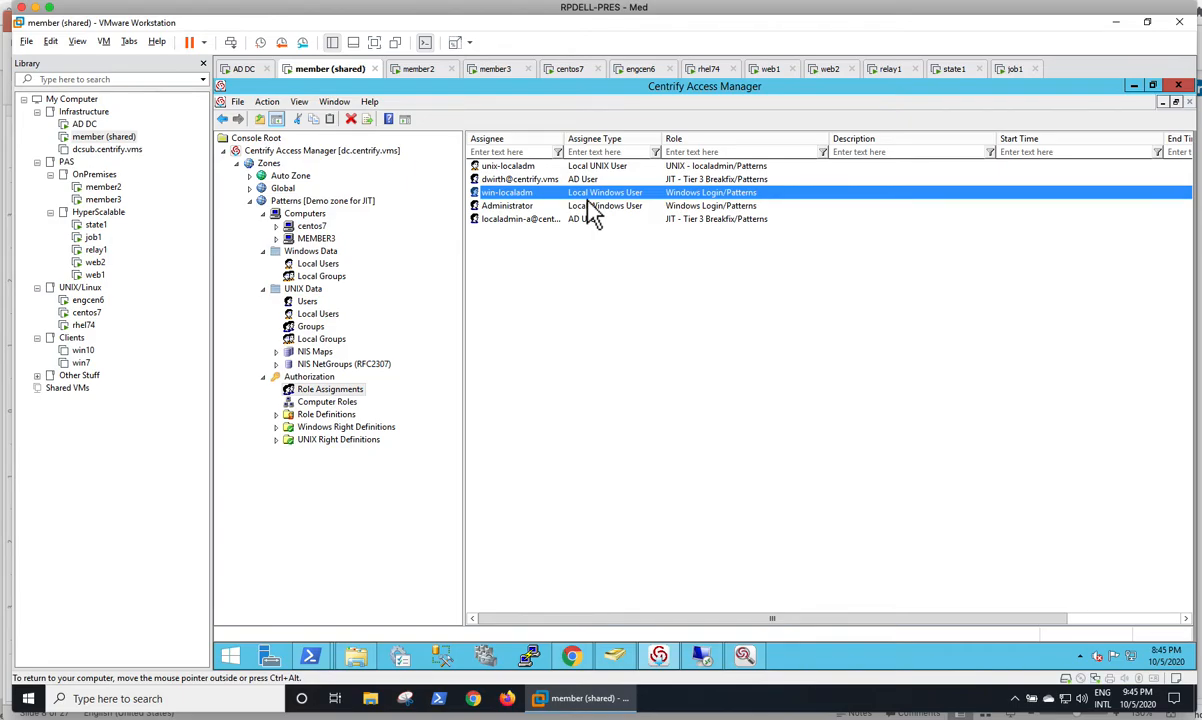
On the member2 machine, log in to member3.centrify.vms as win-localadm from the Admin Portal, accepting the remote desktop warnings and login banner.
{"action": "left_click", "coordinate": [419, 69]}
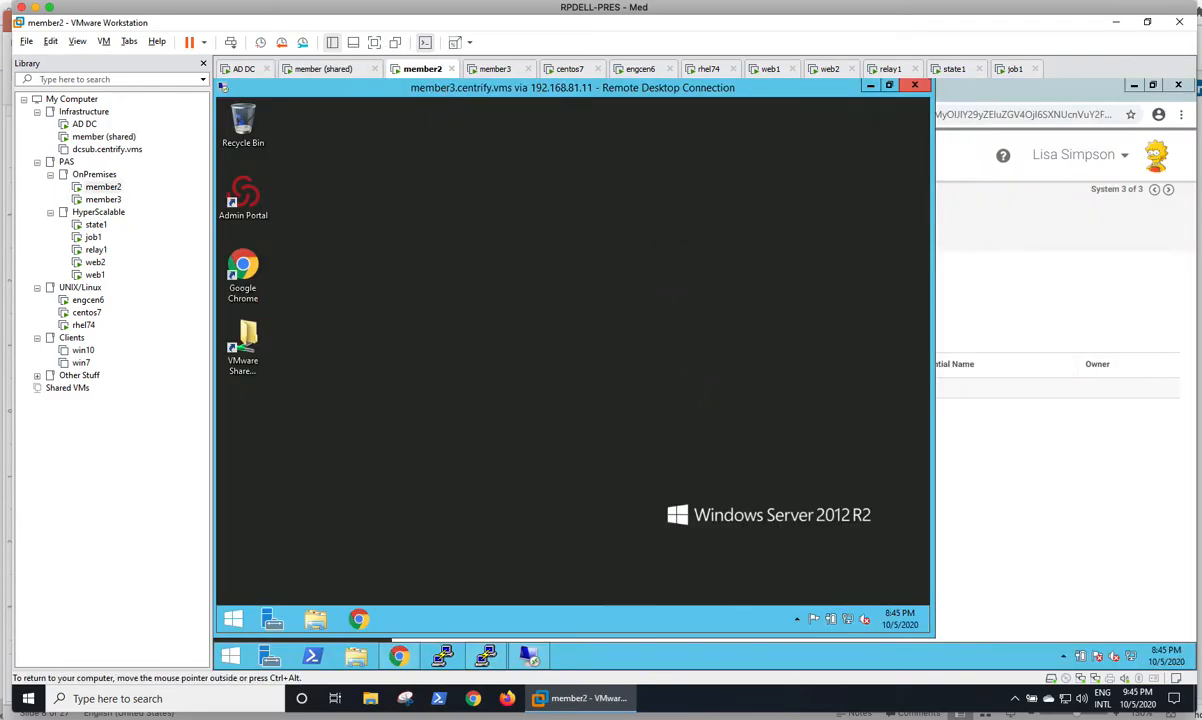
{"action": "left_click", "coordinate": [870, 85]}
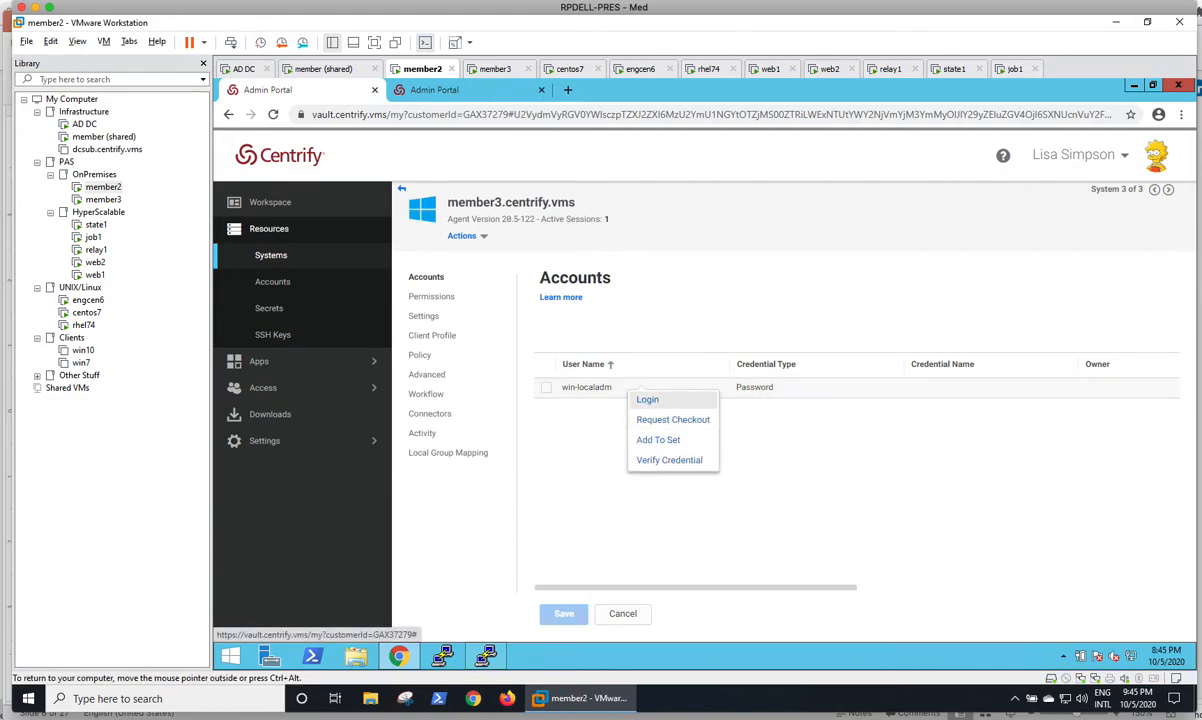
{"action": "left_click", "coordinate": [647, 399]}
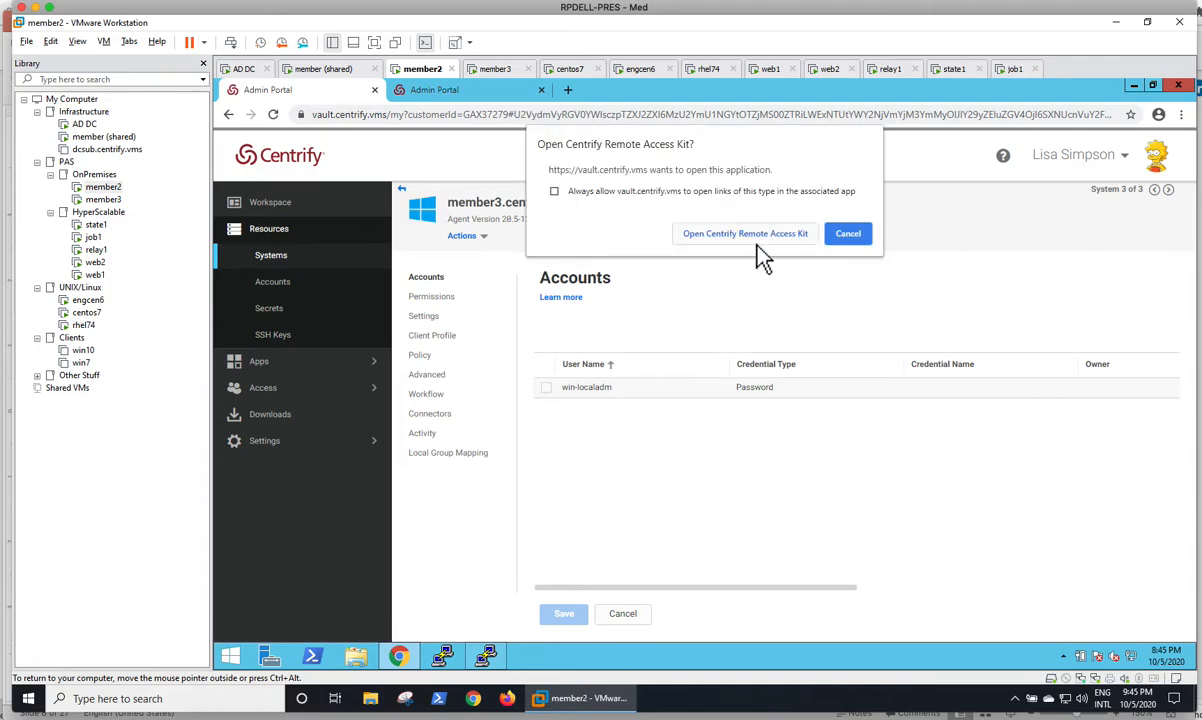
{"action": "left_click", "coordinate": [711, 230]}
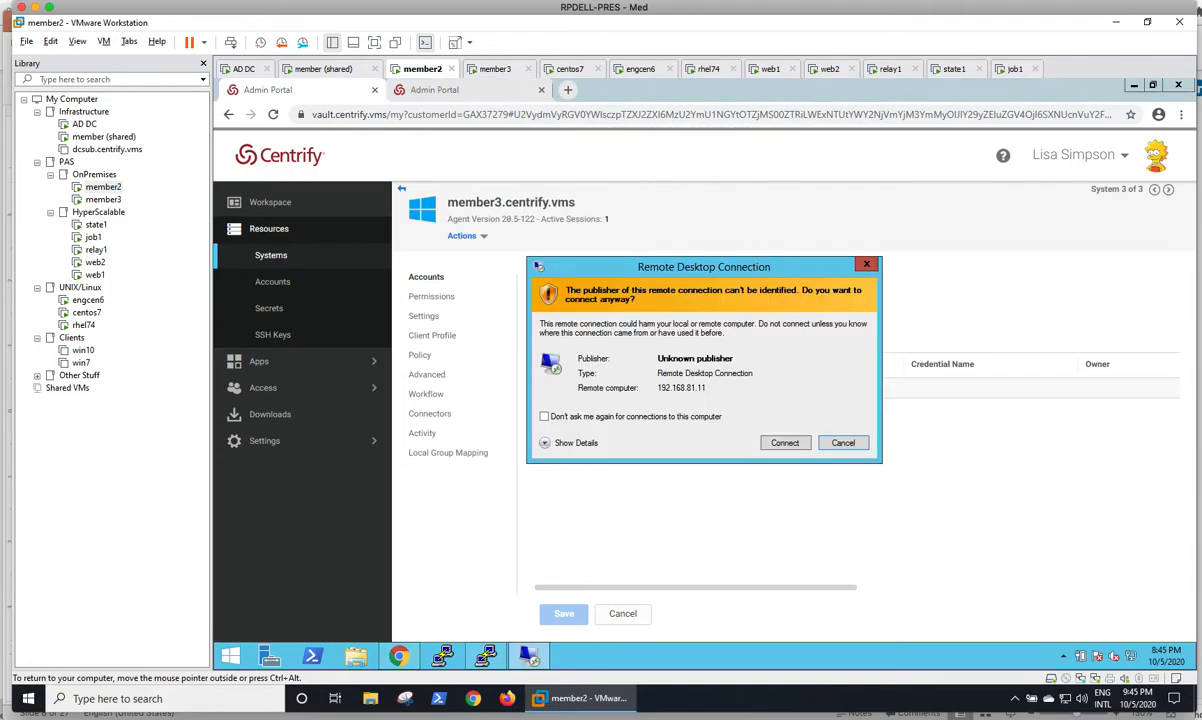
{"action": "left_click", "coordinate": [786, 443]}
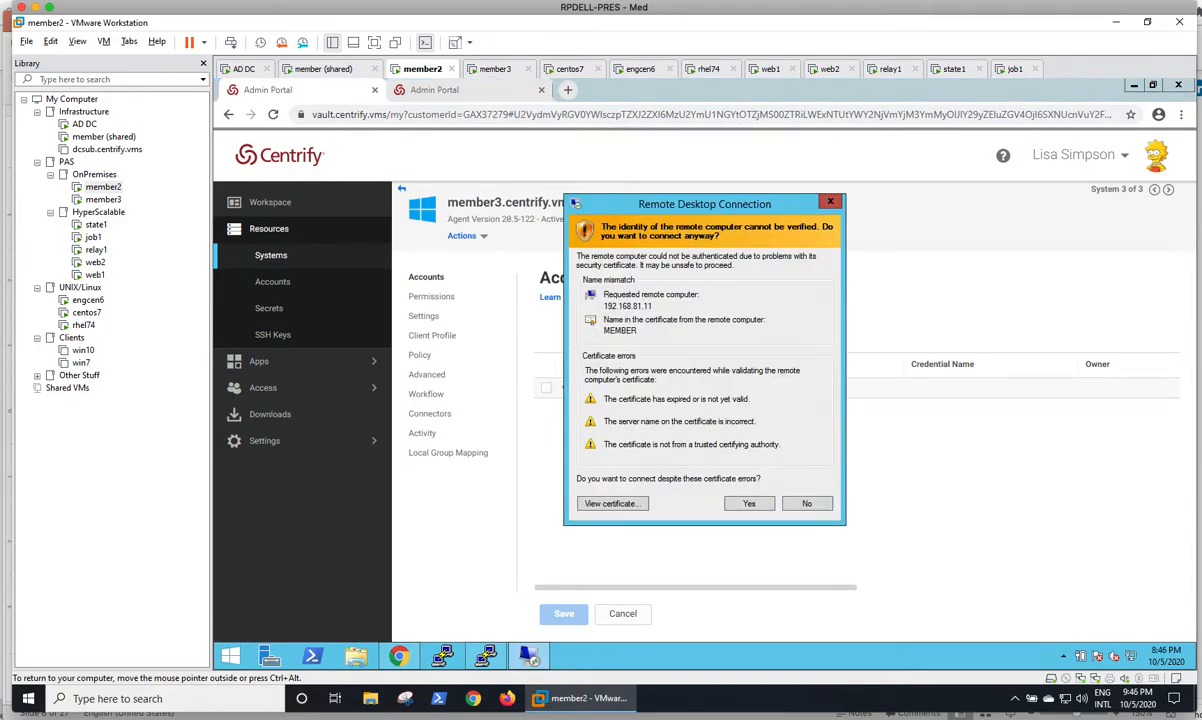
{"action": "left_click", "coordinate": [752, 501]}
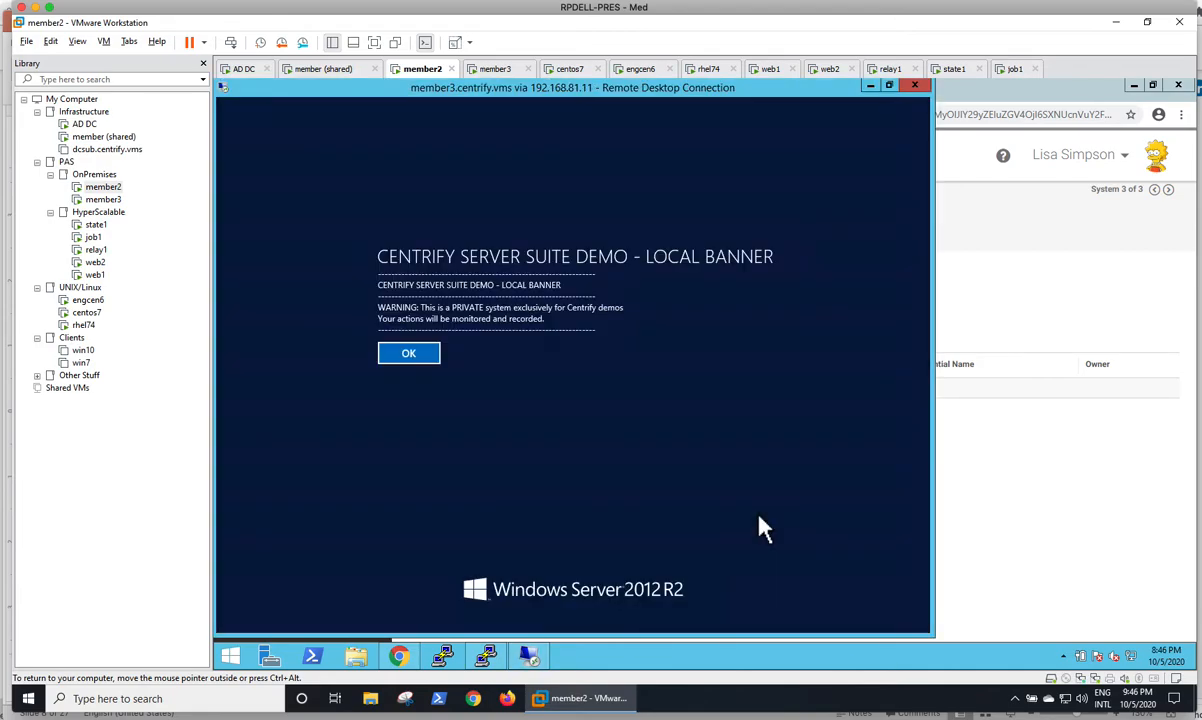
{"action": "left_click", "coordinate": [418, 354]}
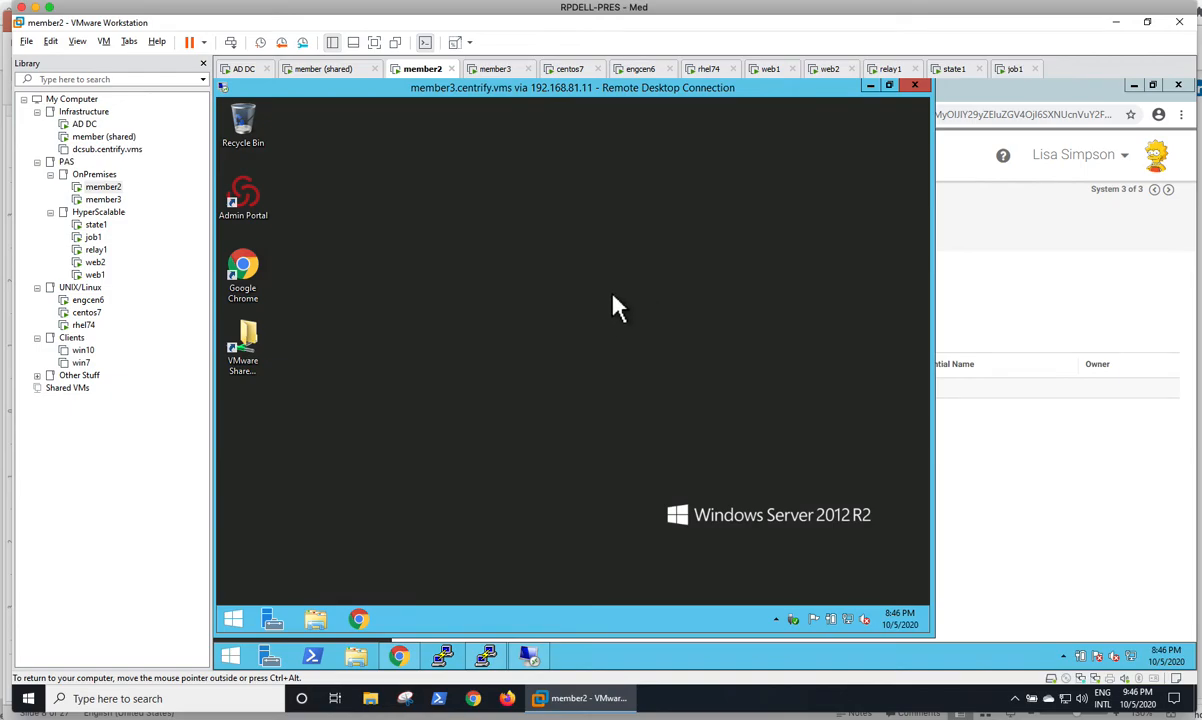
Launch Notepad in the member3 remote session and write "This is demo 4D".
{"action": "right_click", "coordinate": [235, 620]}
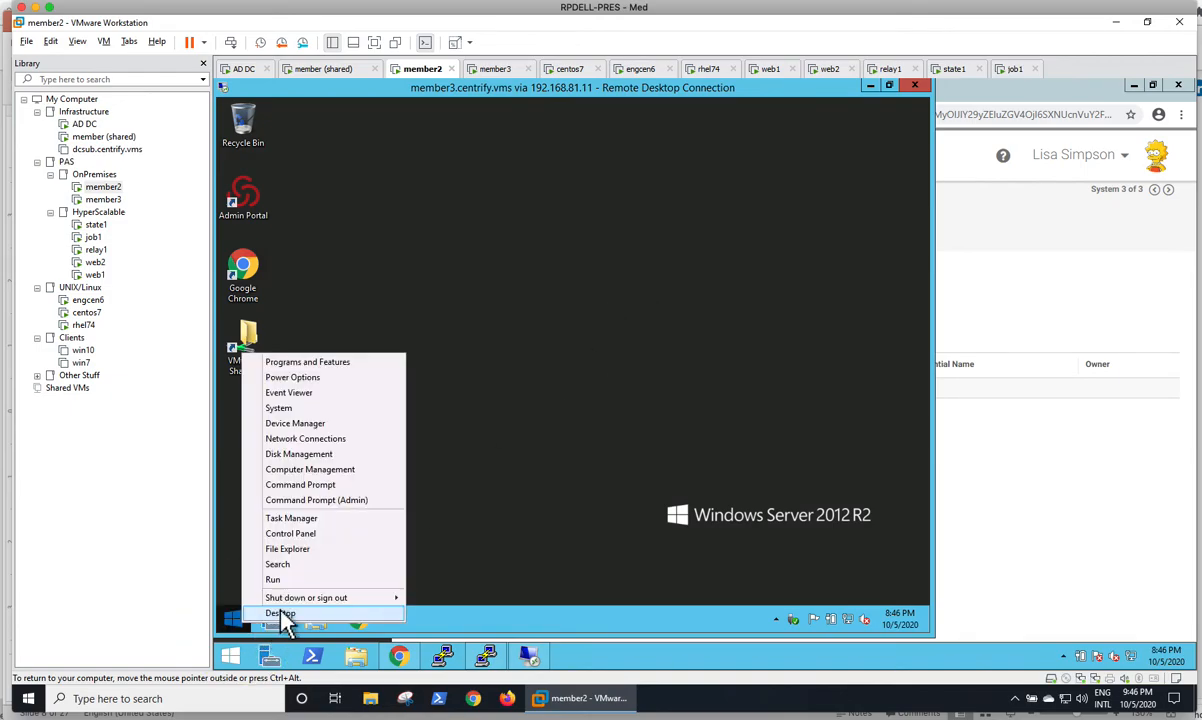
{"action": "left_click", "coordinate": [270, 578]}
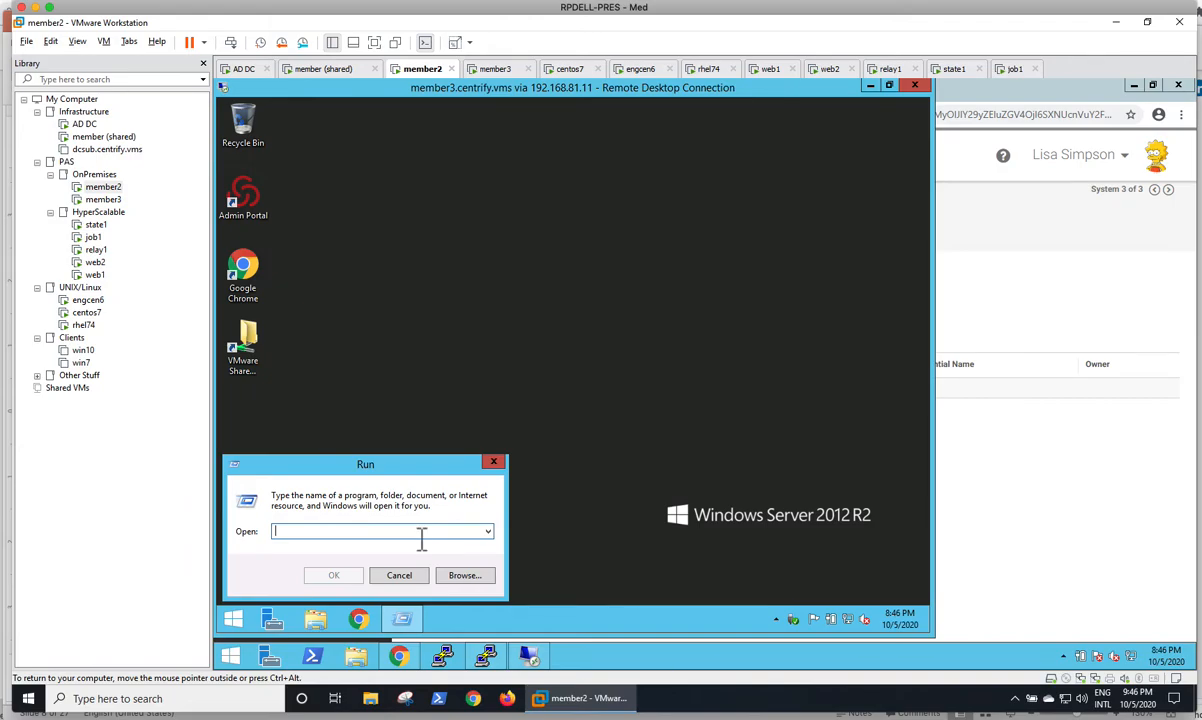
{"action": "type", "text": "notepad"}
{"action": "key", "text": "Return"}
{"action": "type", "text": "This is demo 4"}
{"action": "key", "text": "BackSpace"}
{"action": "type", "text": "4D"}
Launch PowerShell in the member3 remote session and run dzinfo to list the account's rights and roles.
{"action": "left_click", "coordinate": [247, 618]}
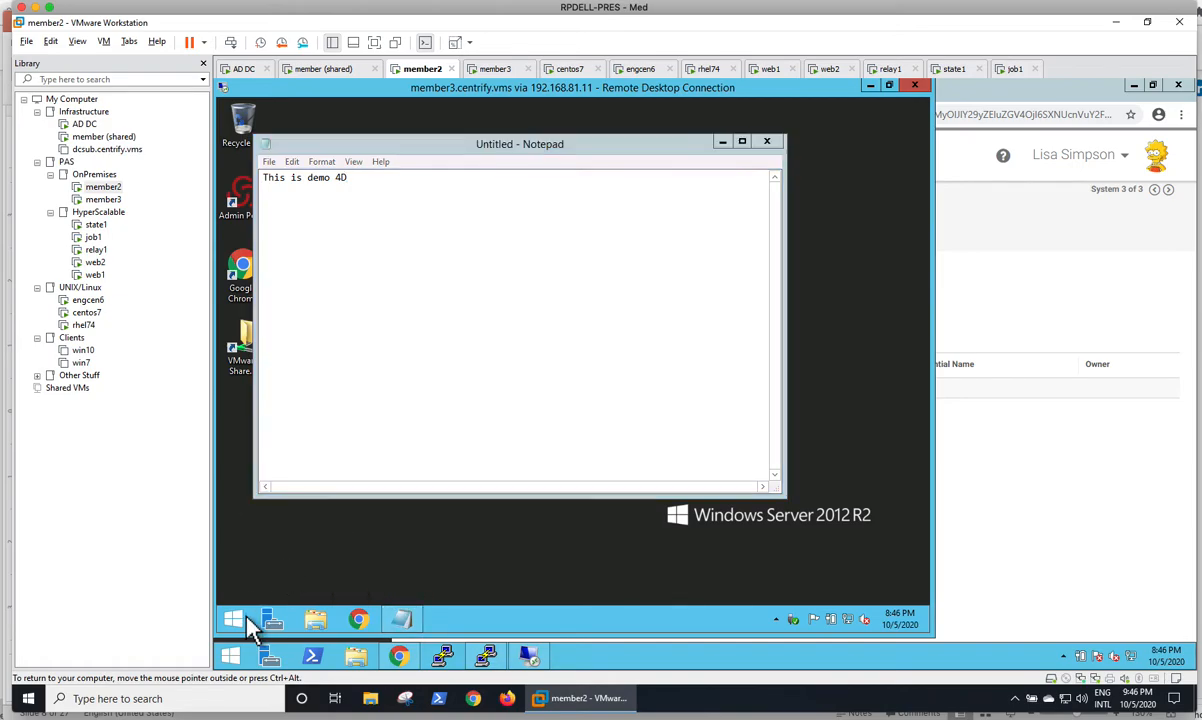
{"action": "right_click", "coordinate": [248, 617]}
{"action": "left_click", "coordinate": [250, 533]}
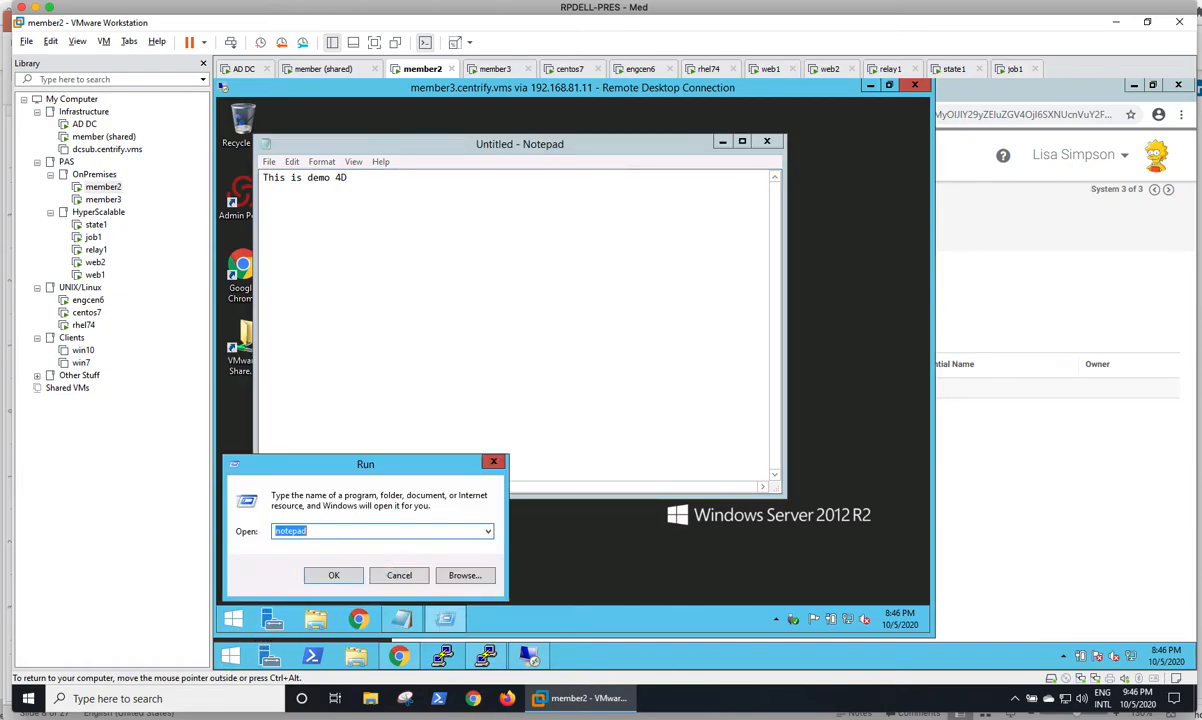
{"action": "type", "text": "powershell"}
{"action": "key", "text": "Return"}
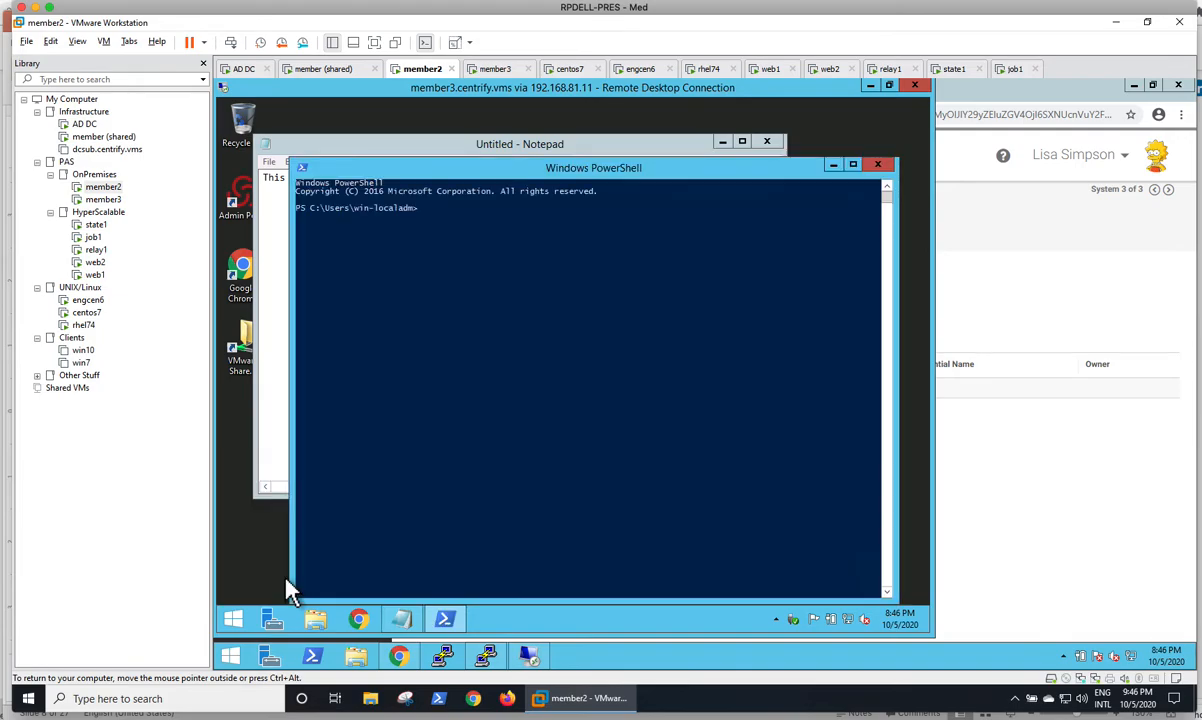
{"action": "type", "text": "dzinfo"}
{"action": "key", "text": "Return"}
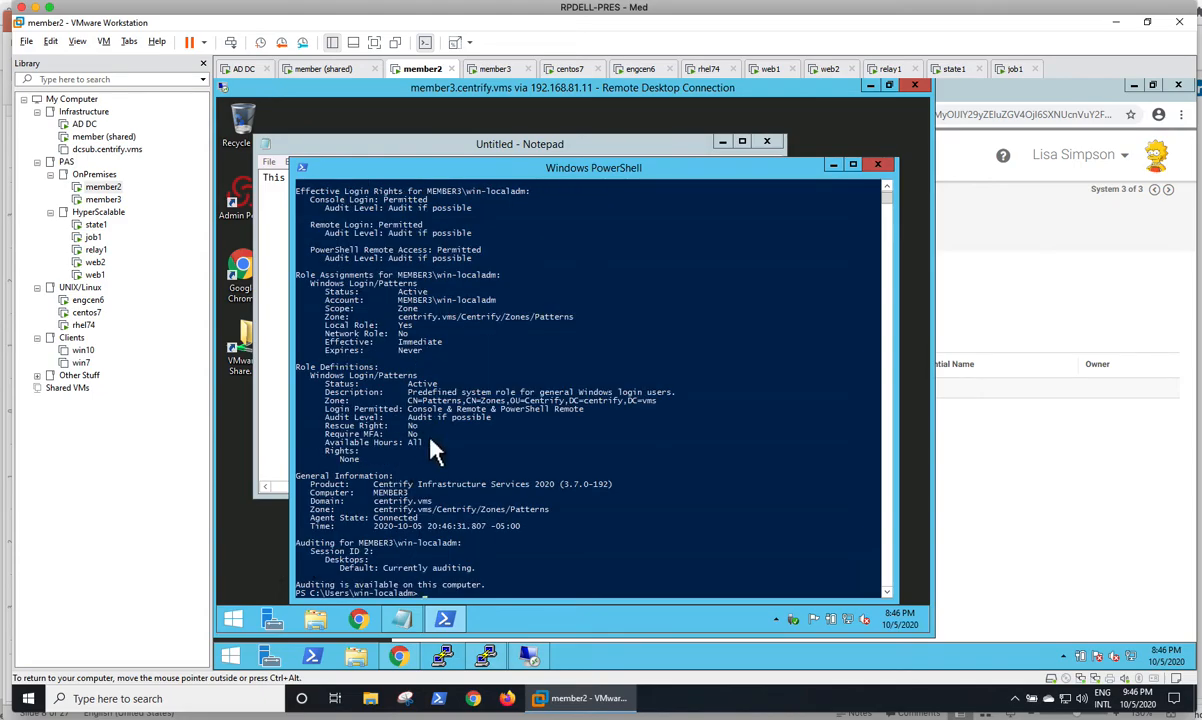
Sign out of the member3 remote desktop session.
{"action": "right_click", "coordinate": [233, 620]}
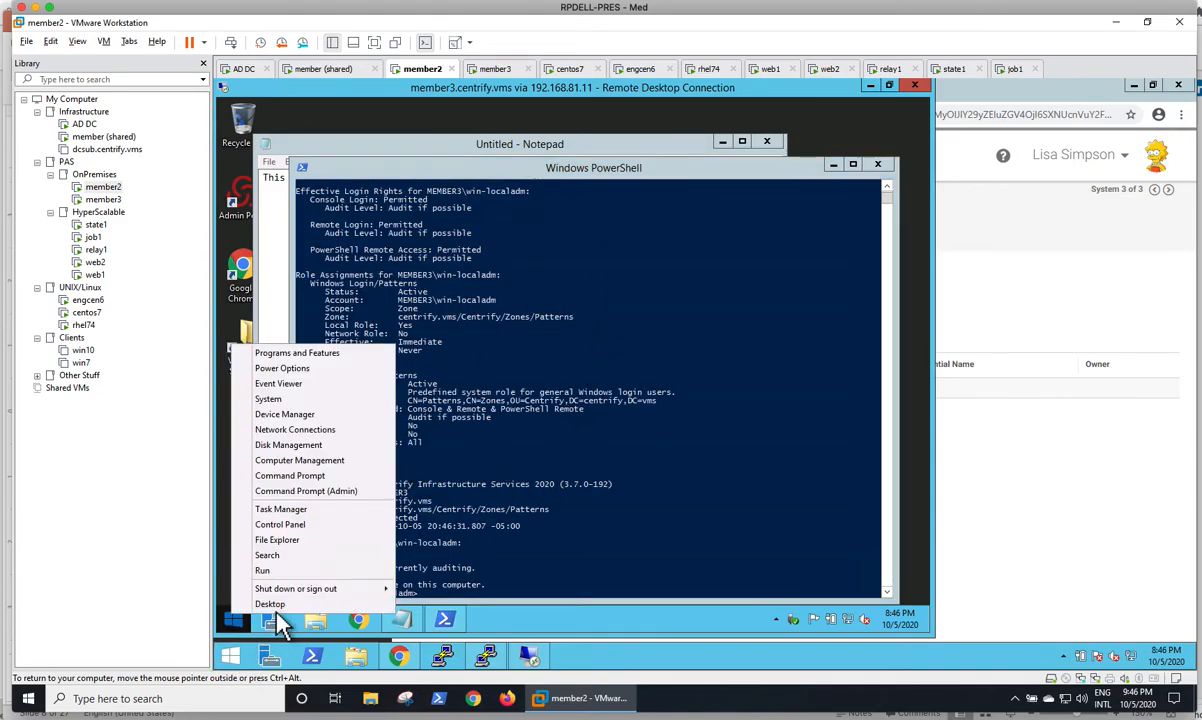
{"action": "mouse_move", "coordinate": [380, 590]}
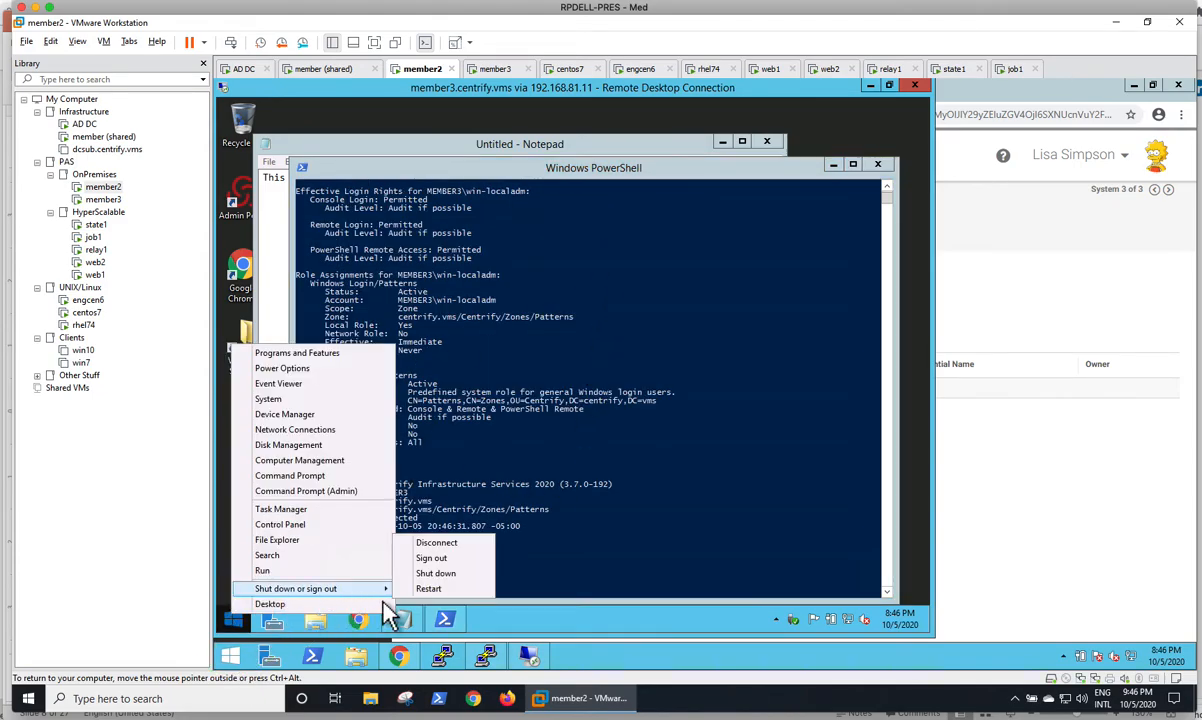
{"action": "left_click", "coordinate": [445, 556]}
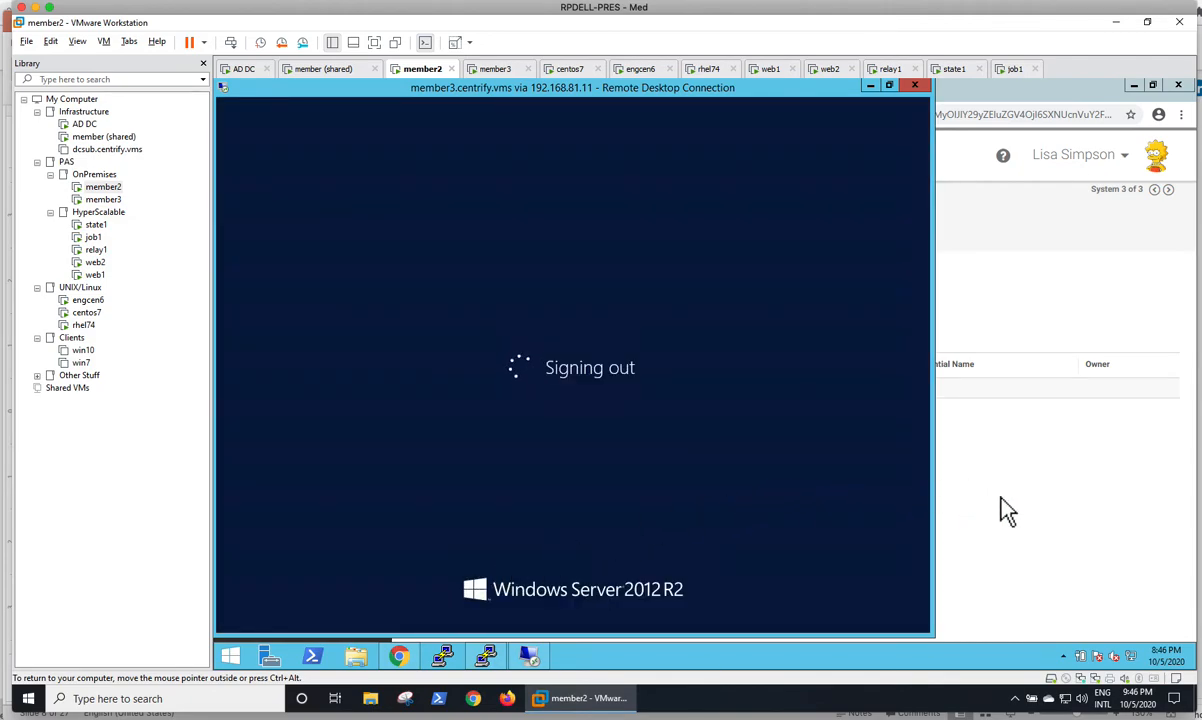
Switch to the engcen6 terminal, clear it, and start an SSH login to centos7.centrify.vms as unix-localadm through member.centrify.vms.
{"action": "left_click", "coordinate": [486, 656]}
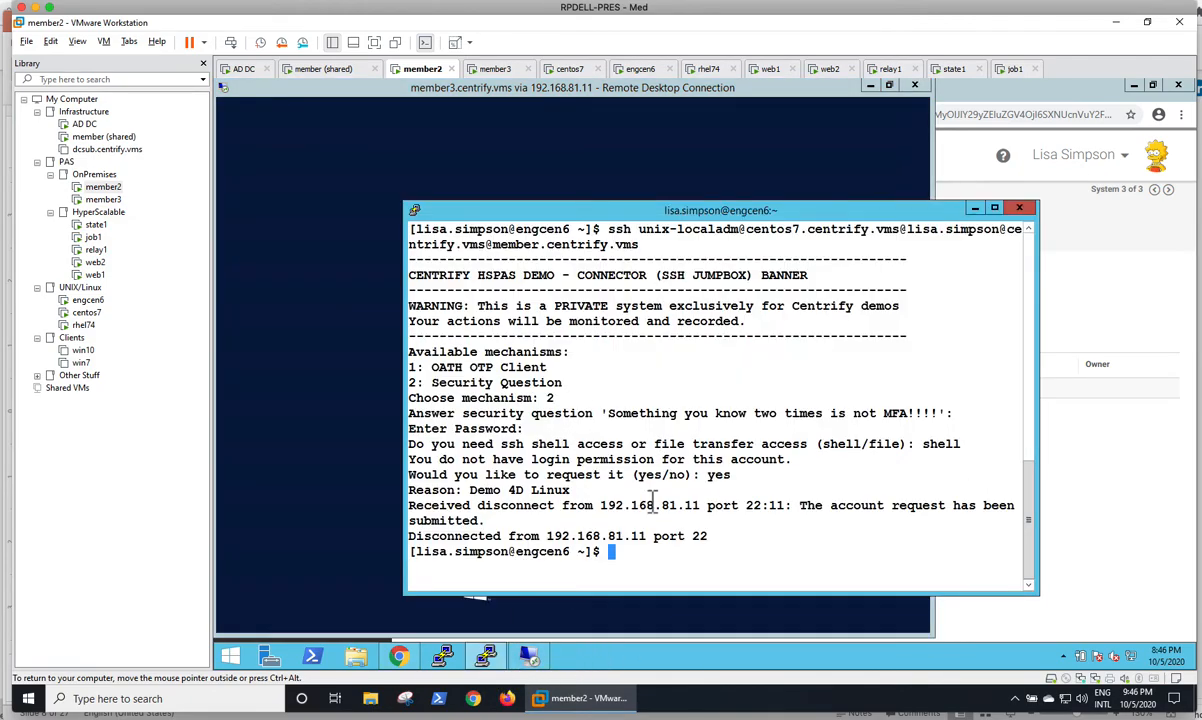
{"action": "type", "text": "clear"}
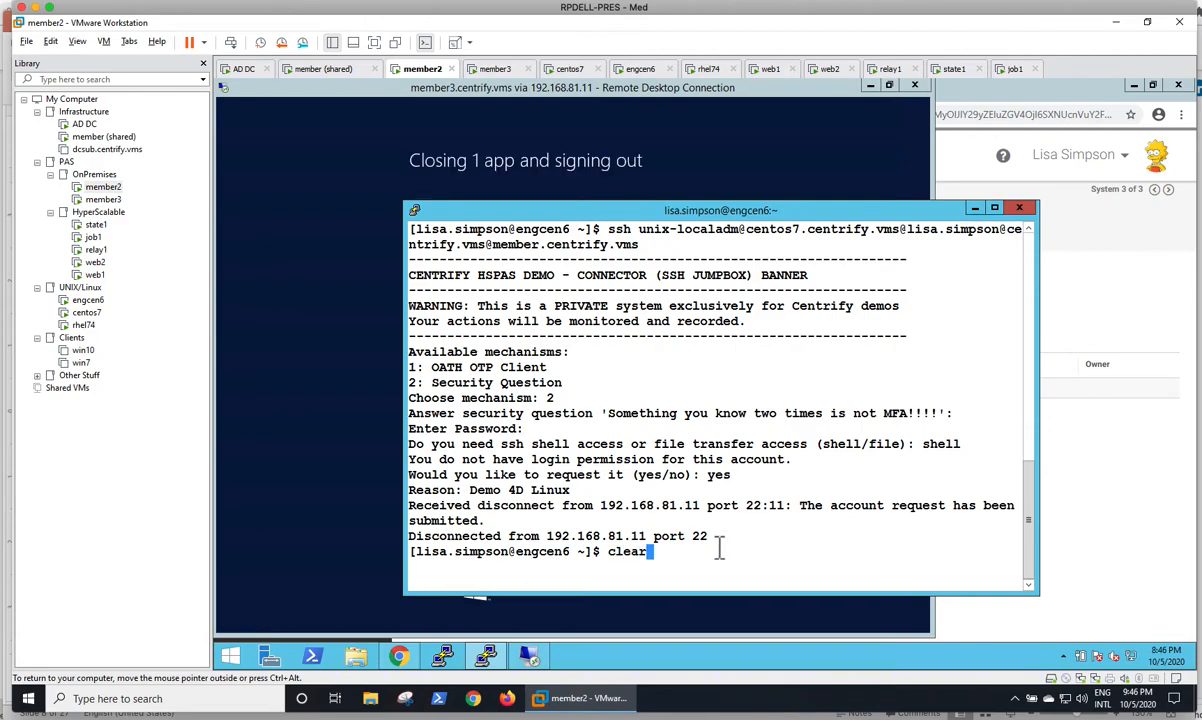
{"action": "key", "text": "Return"}
{"action": "type", "text": "clear"}
{"action": "key", "text": "Return"}
{"action": "right_click", "coordinate": [720, 546]}
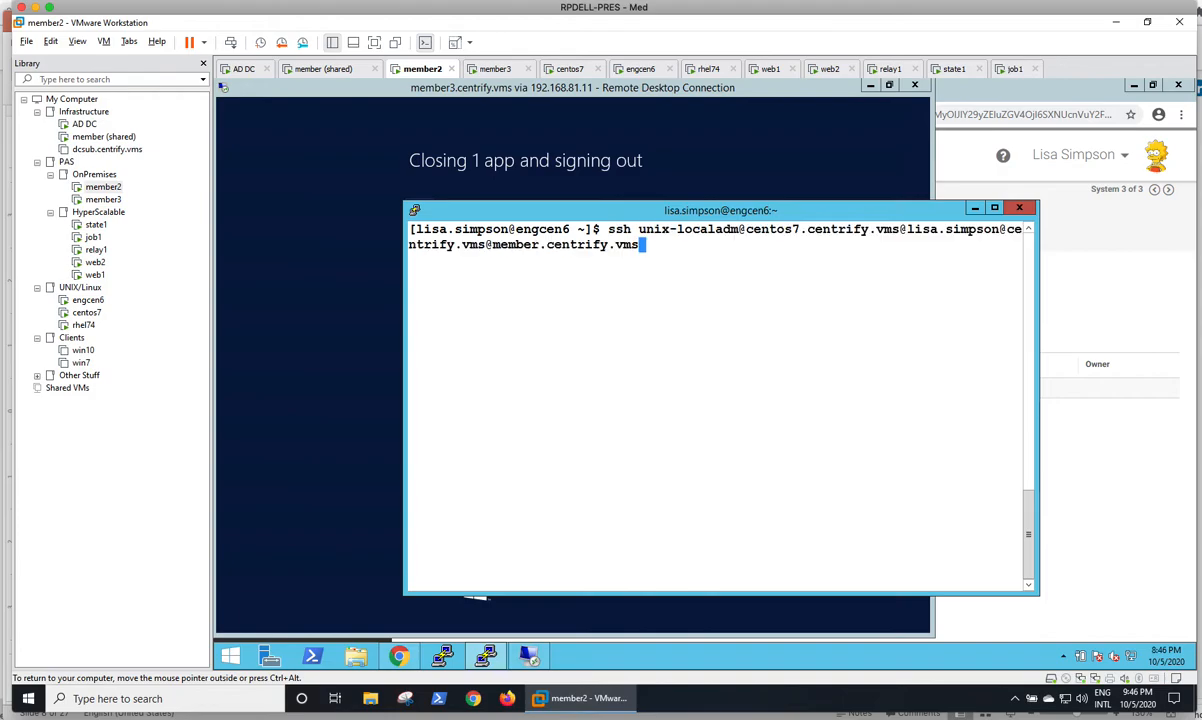
{"action": "key", "text": "Return"}
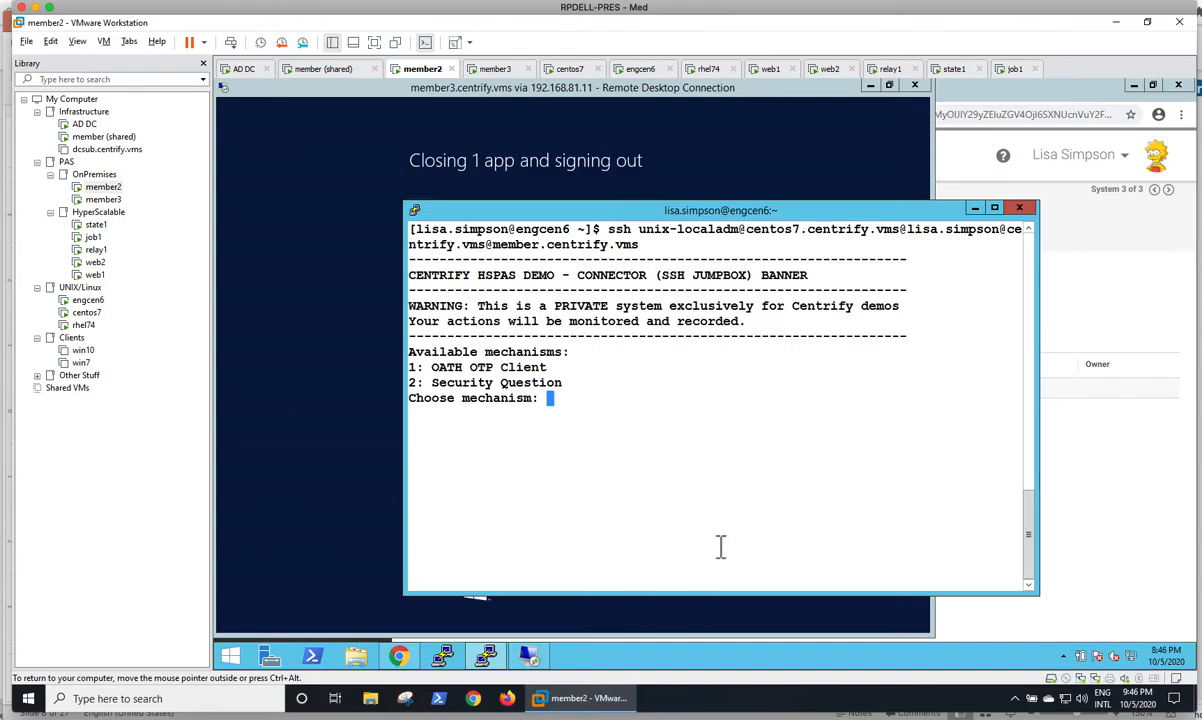
Choose mechanism 2, Security Question, for the SSH login and submit the security answer.
{"action": "type", "text": "2"}
{"action": "key", "text": "Return"}
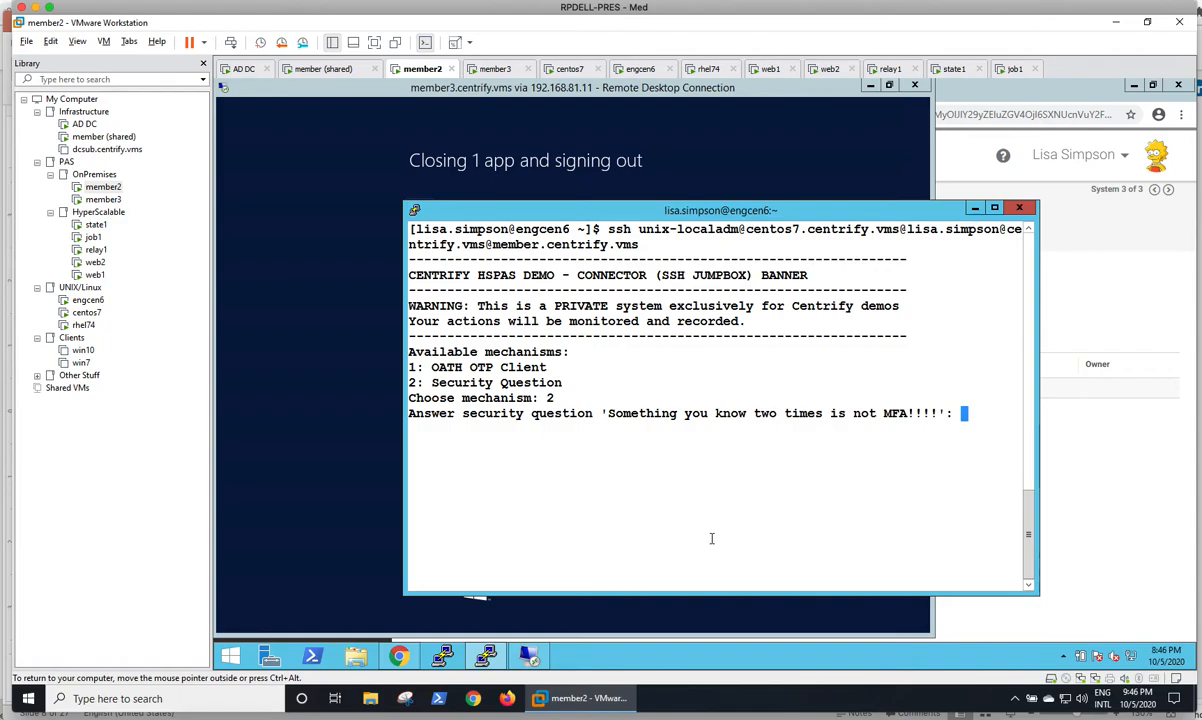
{"action": "key", "text": "Return"}
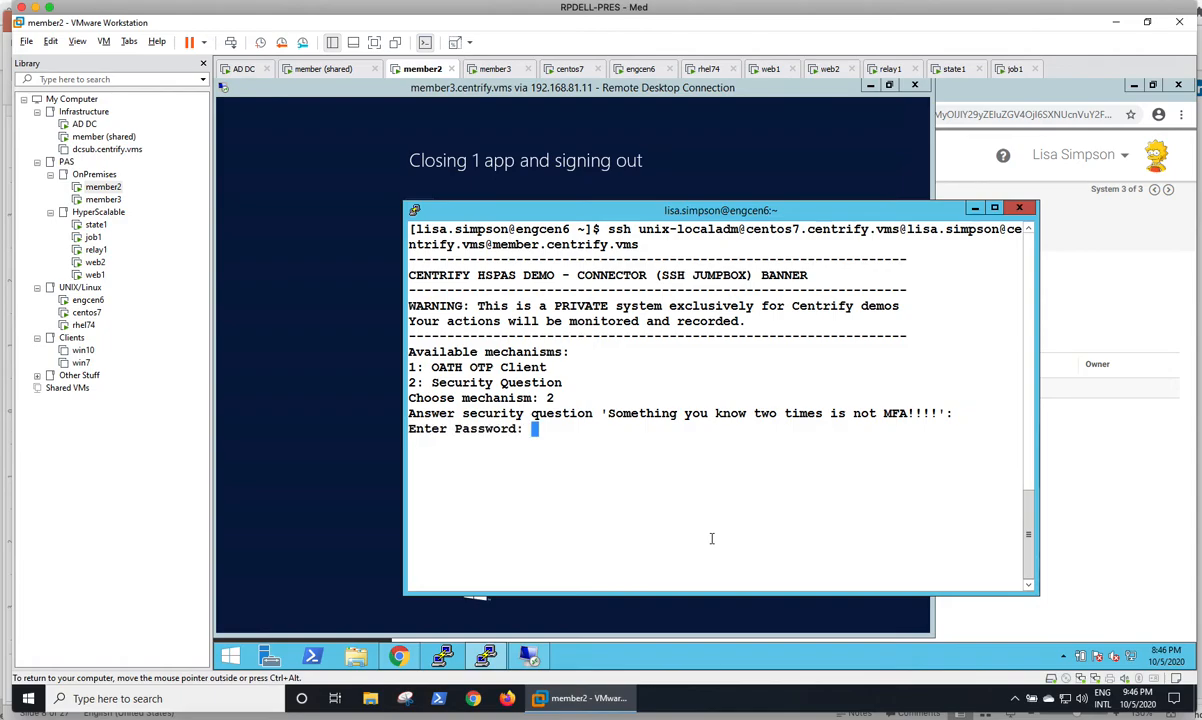
Submit the account password for the SSH login and choose shell access to centos7.
{"action": "key", "text": "Return"}
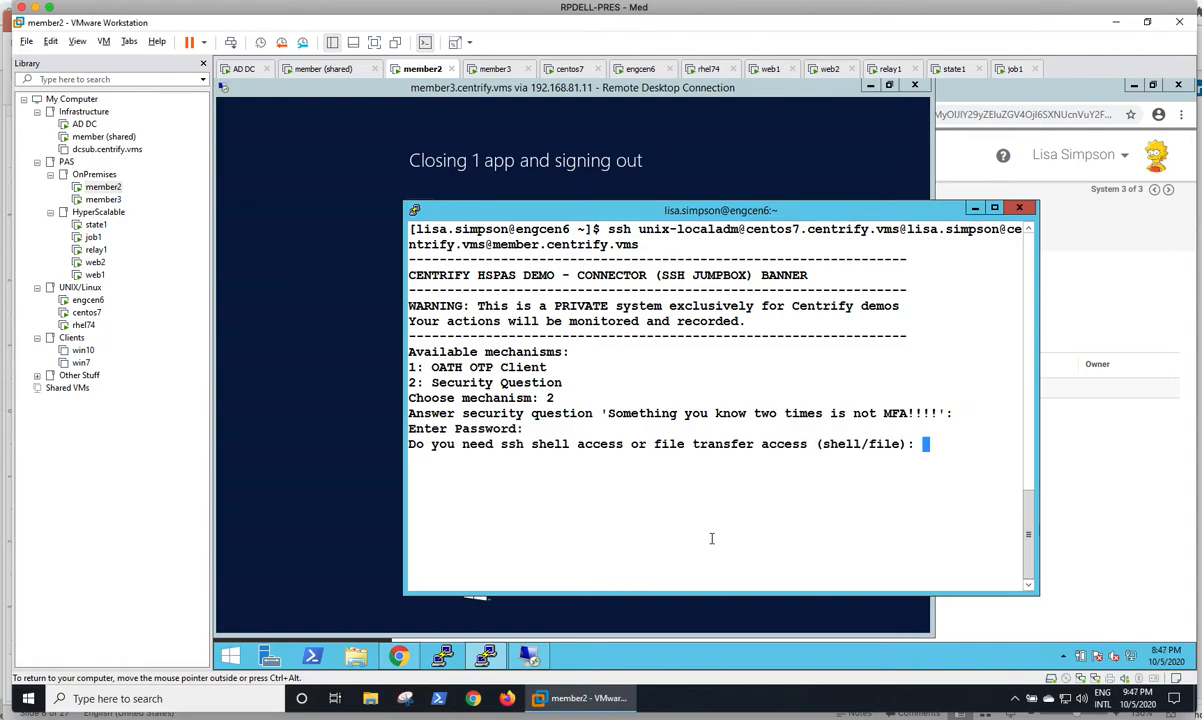
{"action": "type", "text": "shell"}
{"action": "key", "text": "Return"}
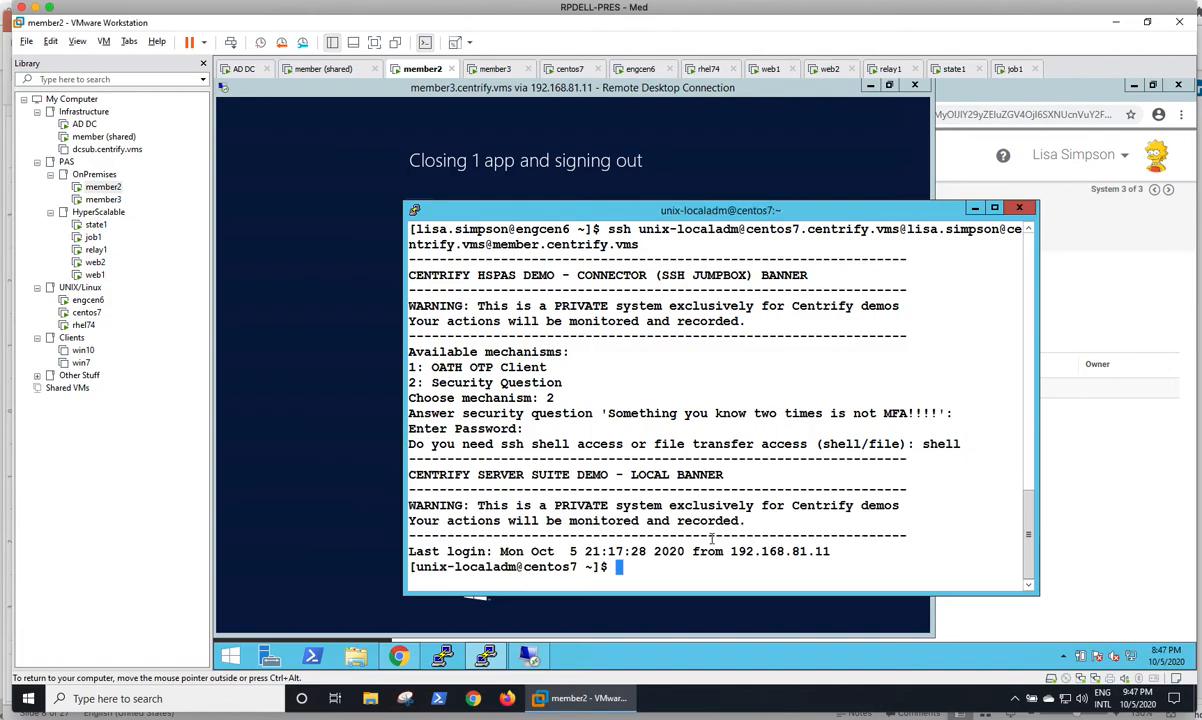
Clear the centos7 terminal screen.
{"action": "type", "text": "clera"}
{"action": "key", "text": "Return"}
{"action": "type", "text": "clear"}
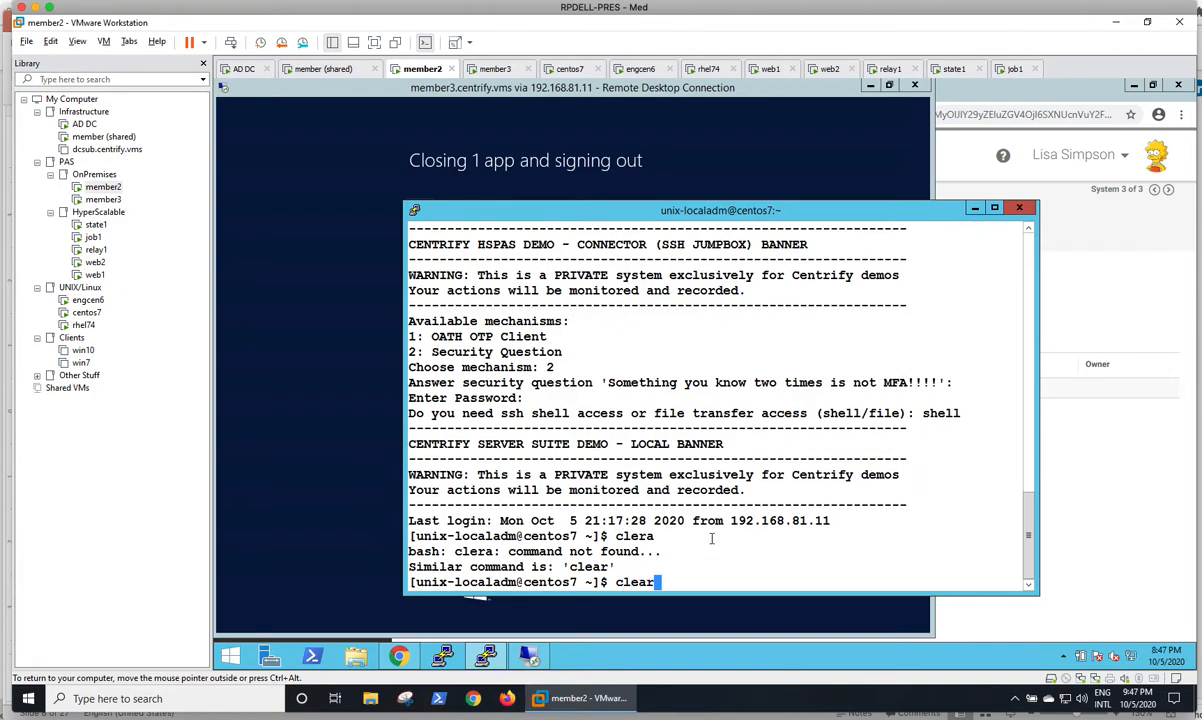
{"action": "key", "text": "Return"}
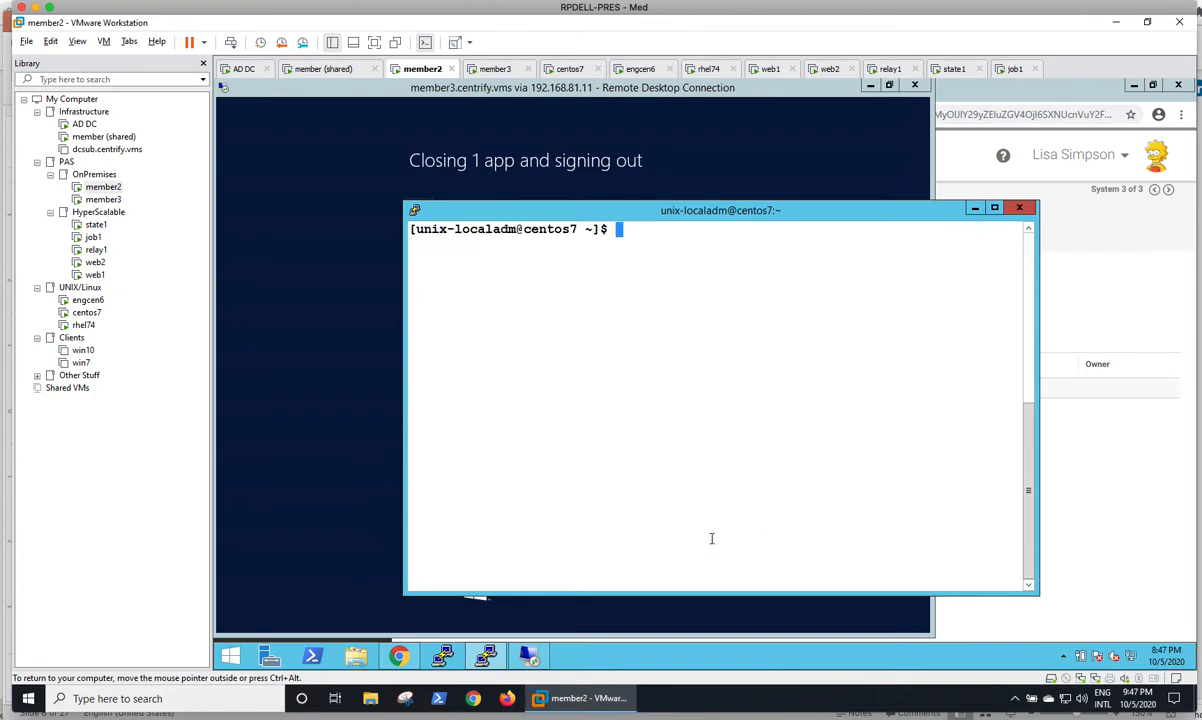
Run dzdo -V in the centos7 session to display the dzdo version information.
{"action": "left_click", "coordinate": [252, 270]}
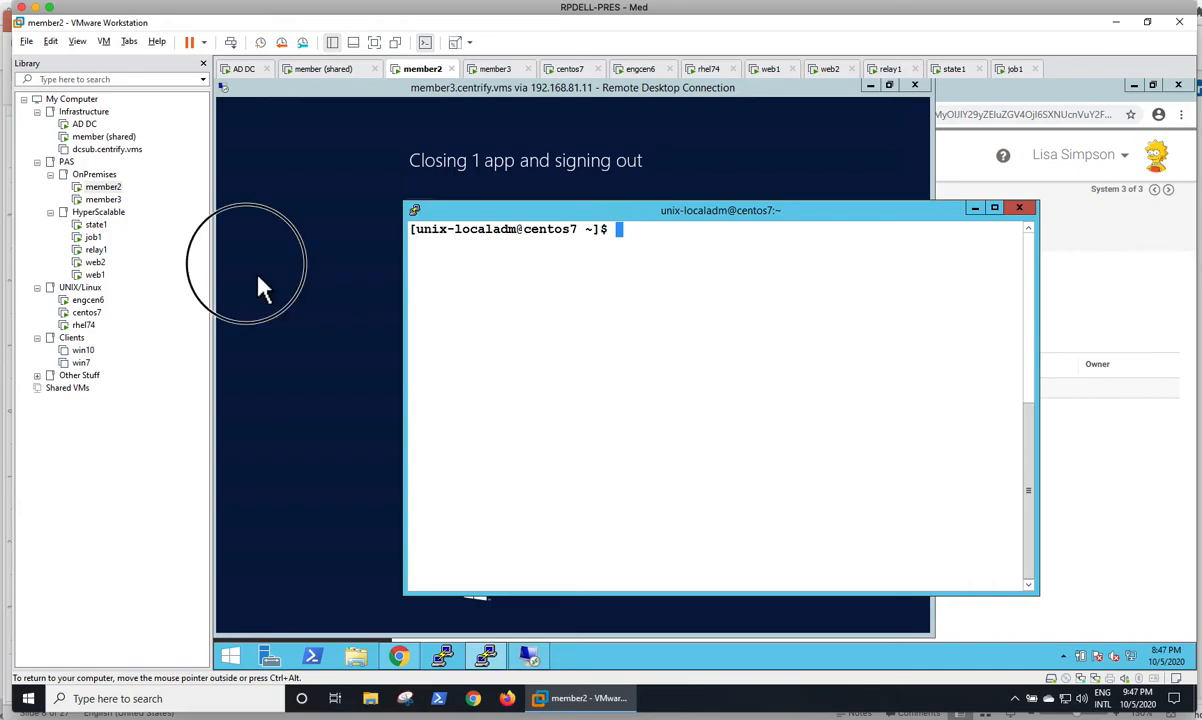
{"action": "left_click", "coordinate": [649, 561]}
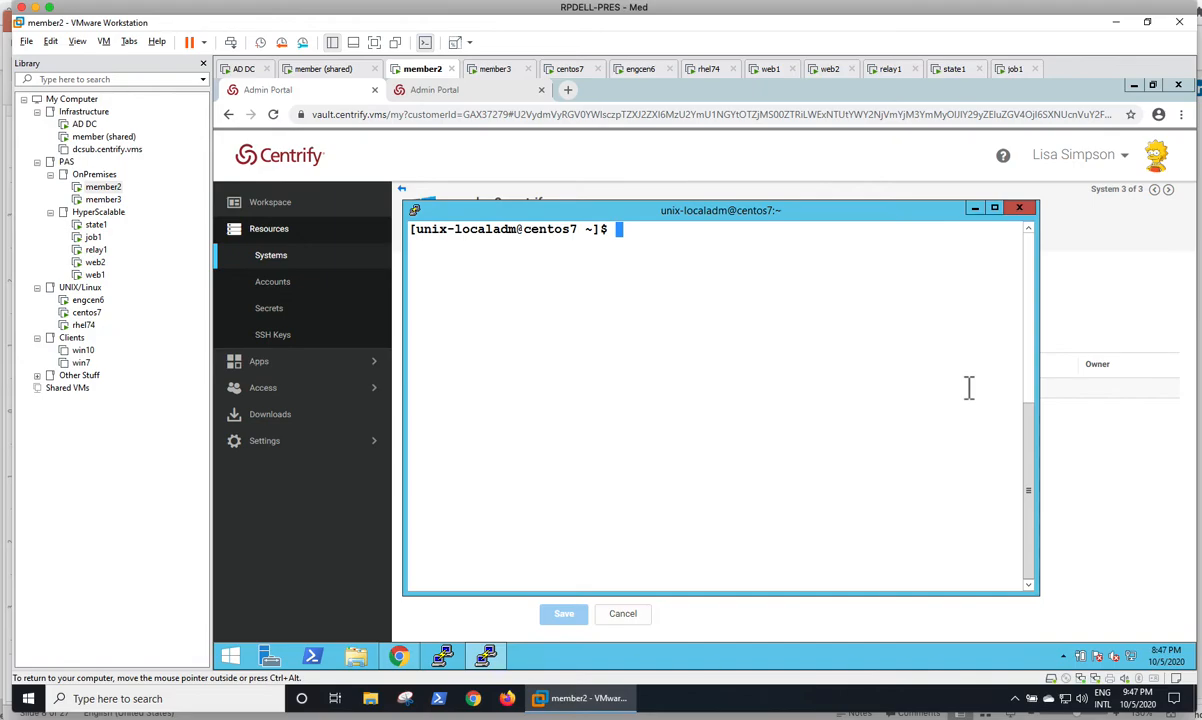
{"action": "type", "text": "dzdo -V"}
{"action": "key", "text": "Return"}
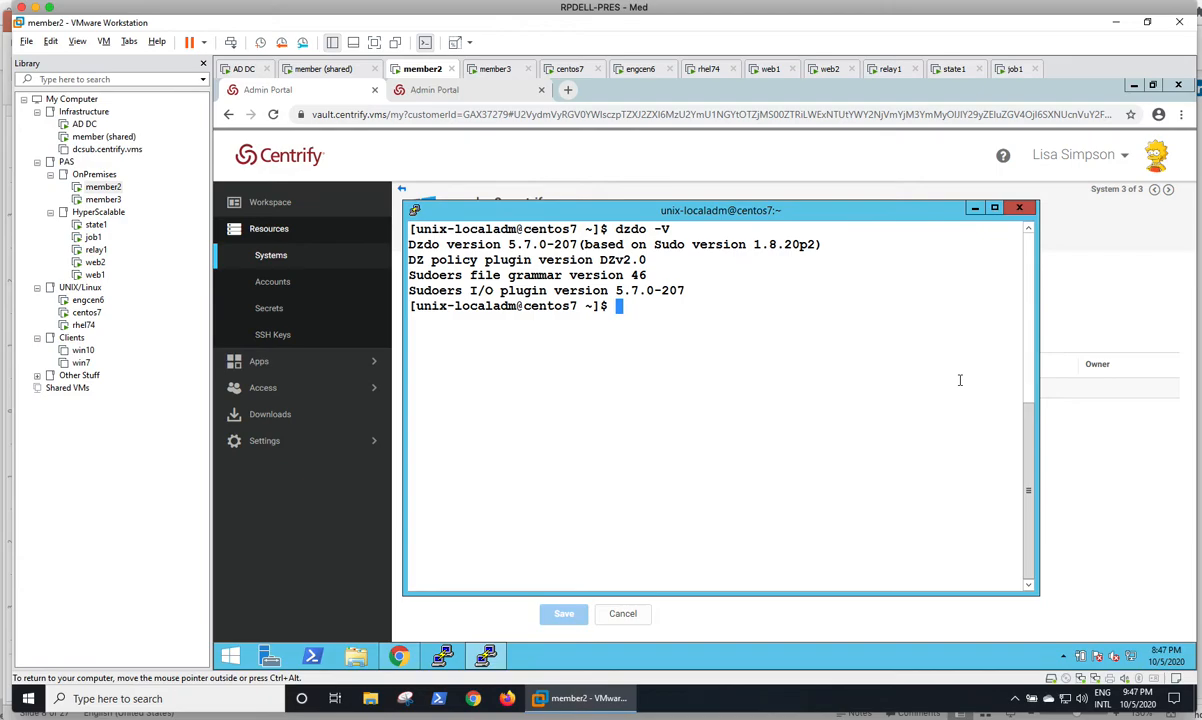
Try to run adflush in the centos7 session without privilege elevation.
{"action": "type", "text": "dzdo"}
{"action": "key", "text": "BackSpace"}
{"action": "key", "text": "BackSpace"}
{"action": "key", "text": "BackSpace"}
{"action": "key", "text": "BackSpace"}
{"action": "key", "text": "BackSpace"}
{"action": "type", "text": "adflush"}
{"action": "key", "text": "Return"}
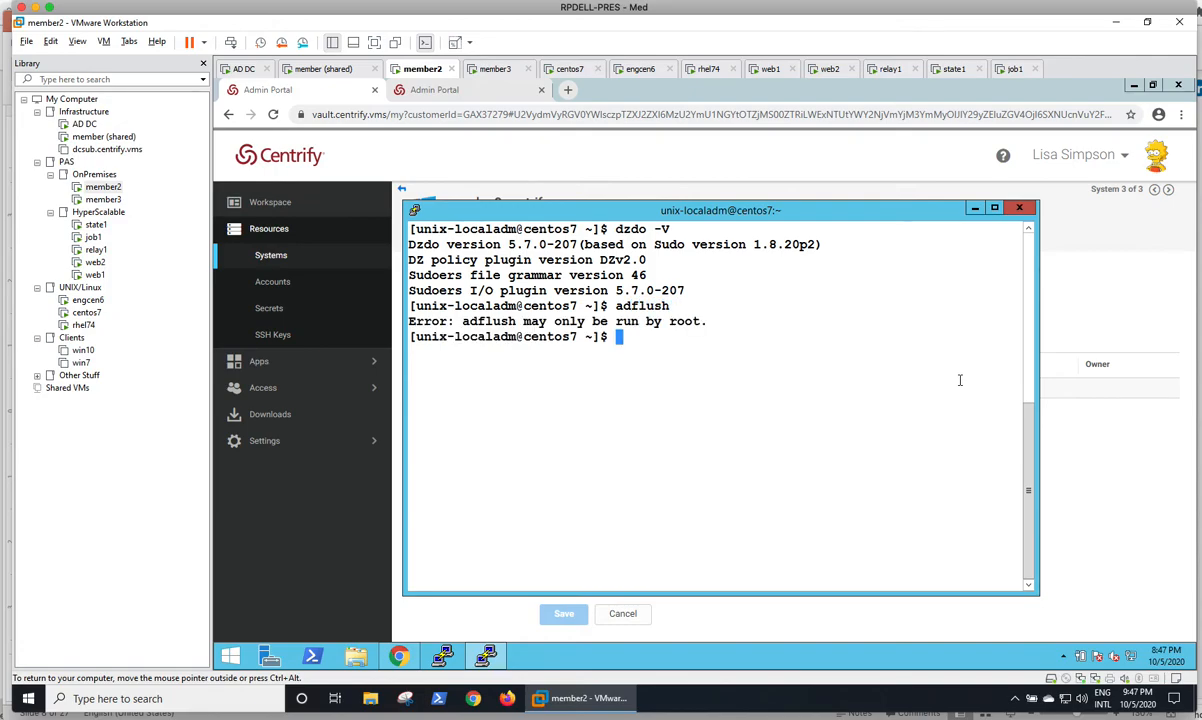
Rerun adflush with elevated privileges by prefixing the previous command with dzdo.
{"action": "key", "text": "Up"}
{"action": "key", "text": "Left"}
{"action": "key", "text": "Left"}
{"action": "key", "text": "Left"}
{"action": "key", "text": "Left"}
{"action": "key", "text": "Left"}
{"action": "key", "text": "Left"}
{"action": "key", "text": "Left"}
{"action": "type", "text": "dzdo"}
{"action": "key", "text": "Return"}
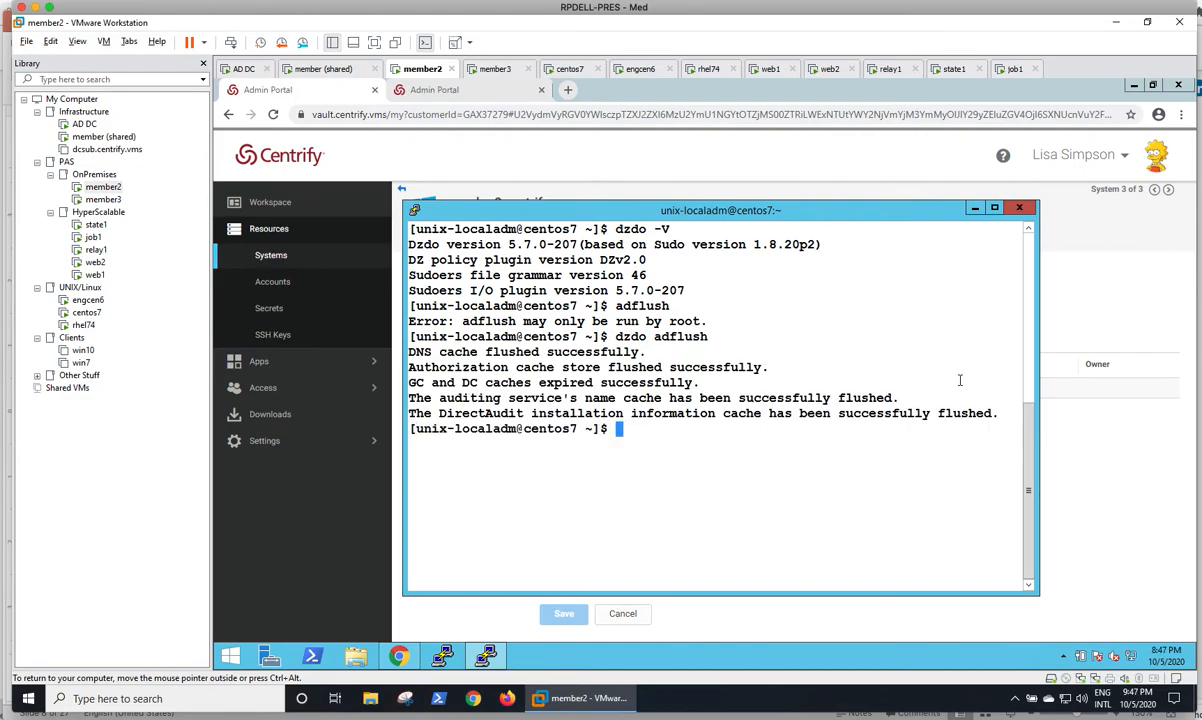
On the member (shared) machine, list the JIT - Tier 3 Breakfix role's rights and examine the login-all-Copy properties.
{"action": "left_click", "coordinate": [331, 71]}
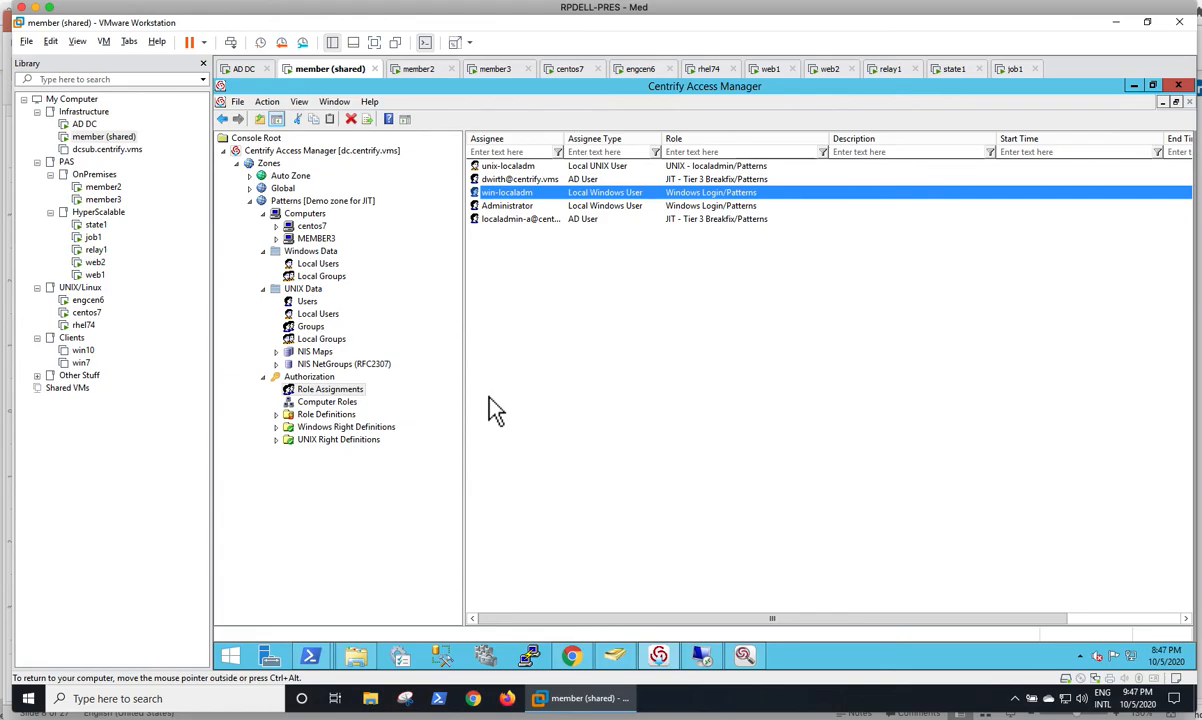
{"action": "left_click", "coordinate": [276, 414]}
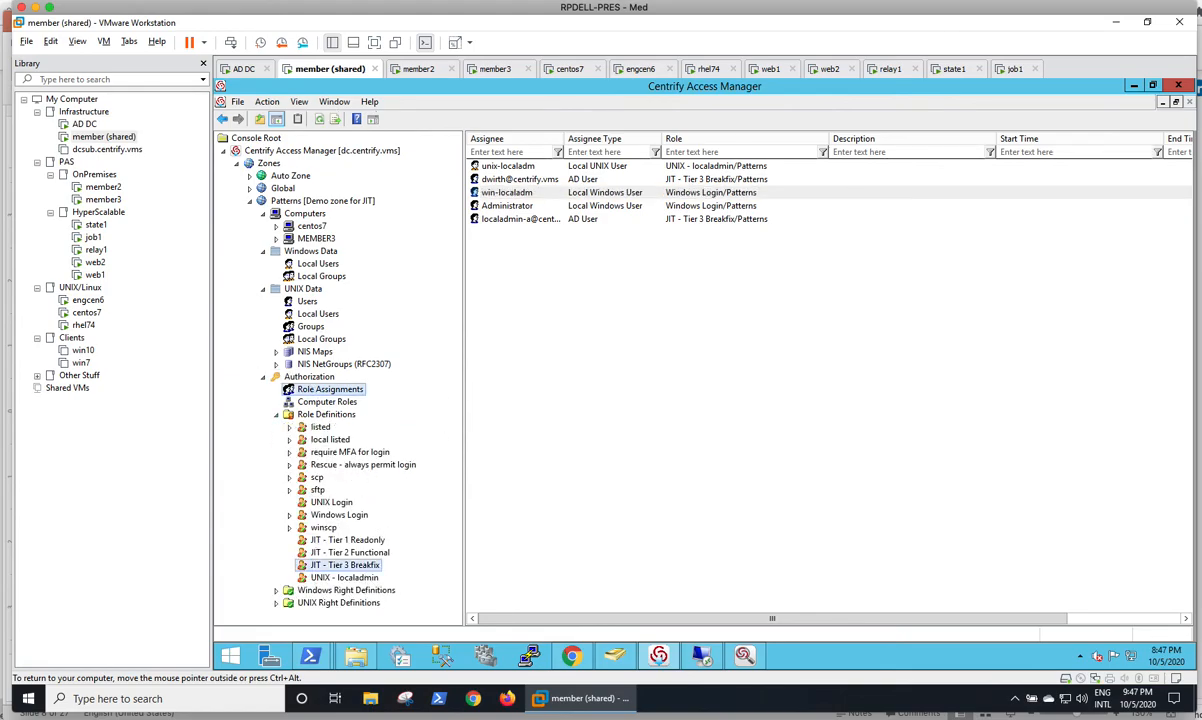
{"action": "left_click", "coordinate": [350, 565]}
{"action": "double_click", "coordinate": [515, 166]}
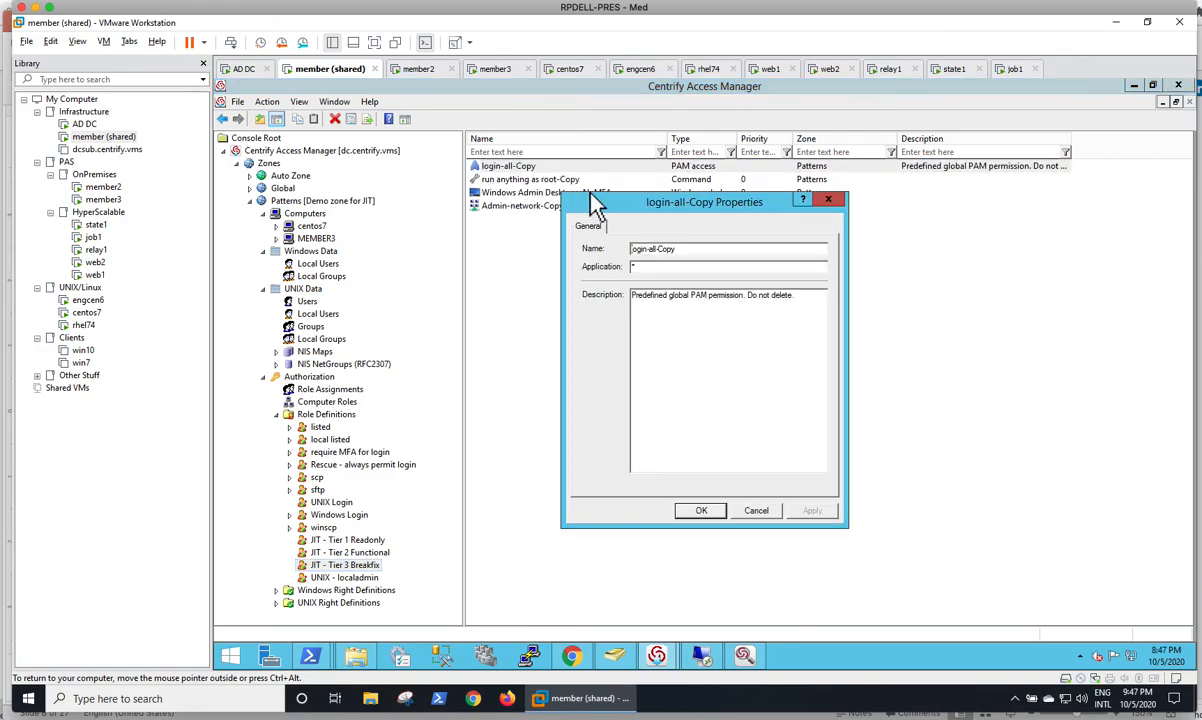
{"action": "left_click", "coordinate": [756, 510]}
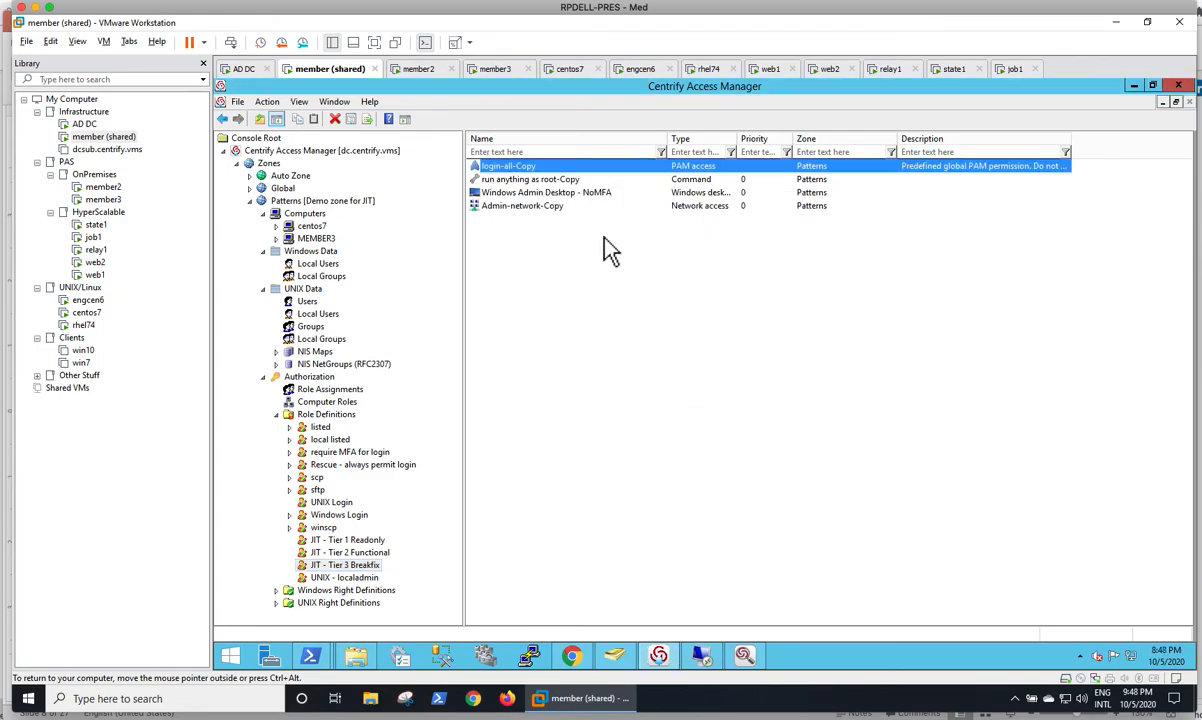
Examine the general settings and attributes of the run anything as root-Copy command right, including re-authentication, and close its properties.
{"action": "double_click", "coordinate": [535, 179]}
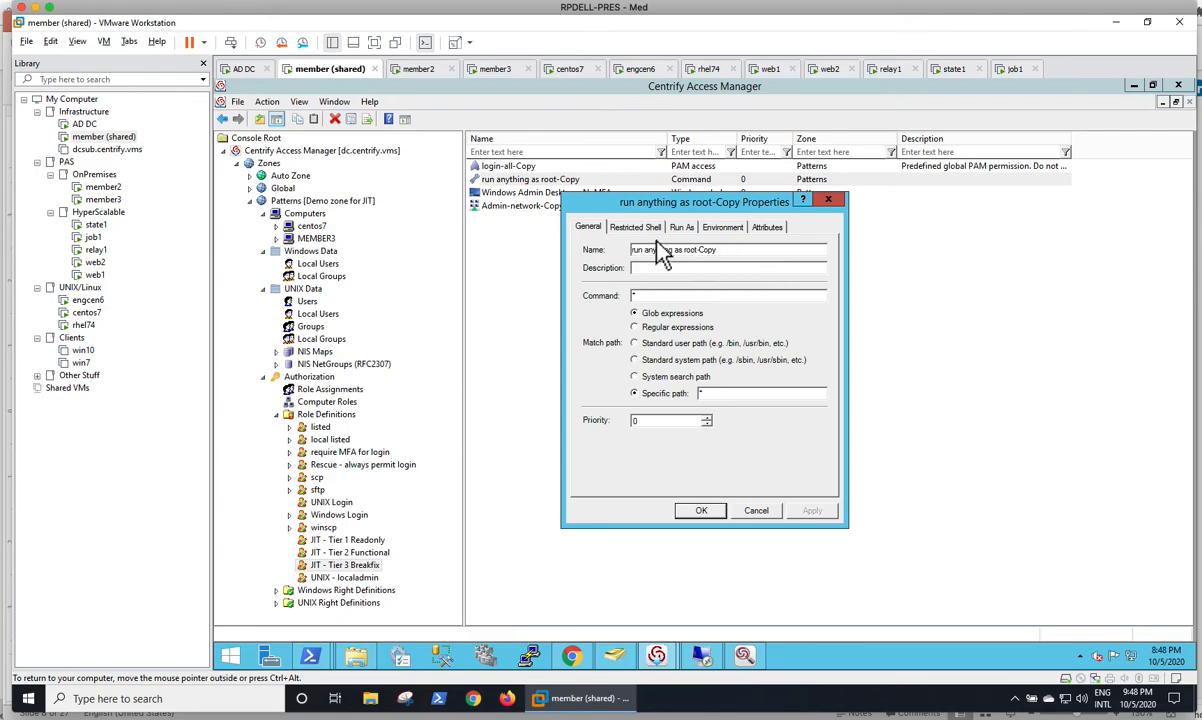
{"action": "left_click", "coordinate": [770, 229]}
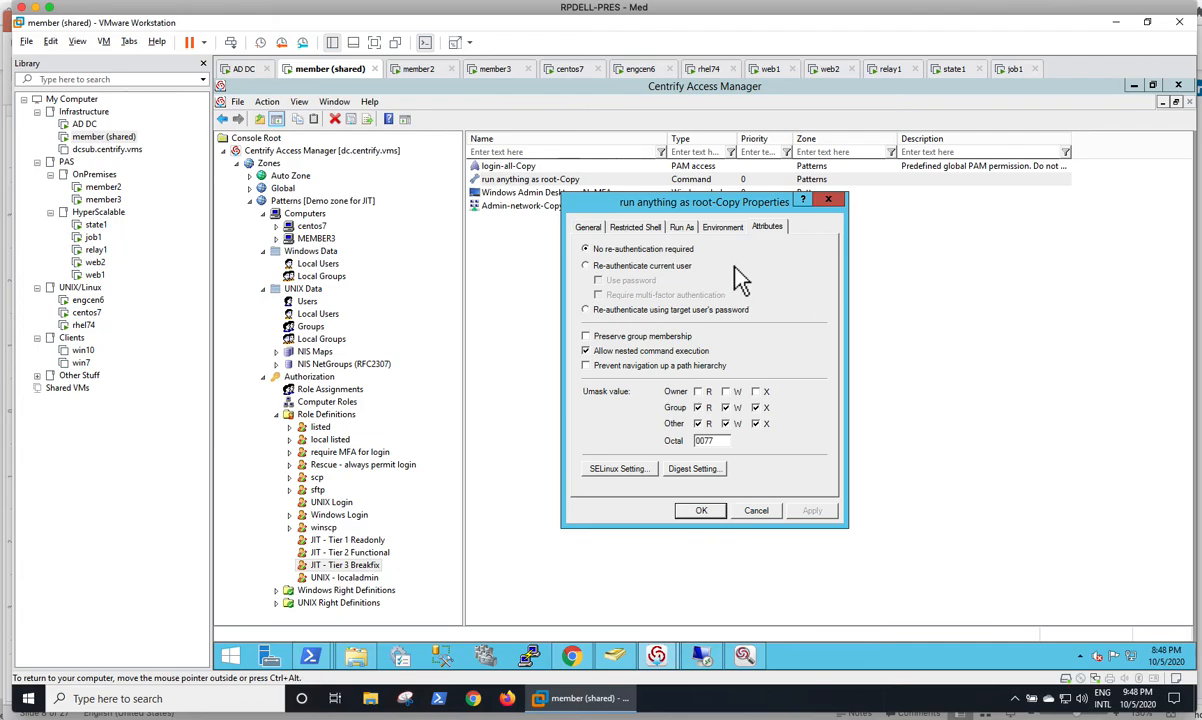
{"action": "left_click", "coordinate": [828, 200]}
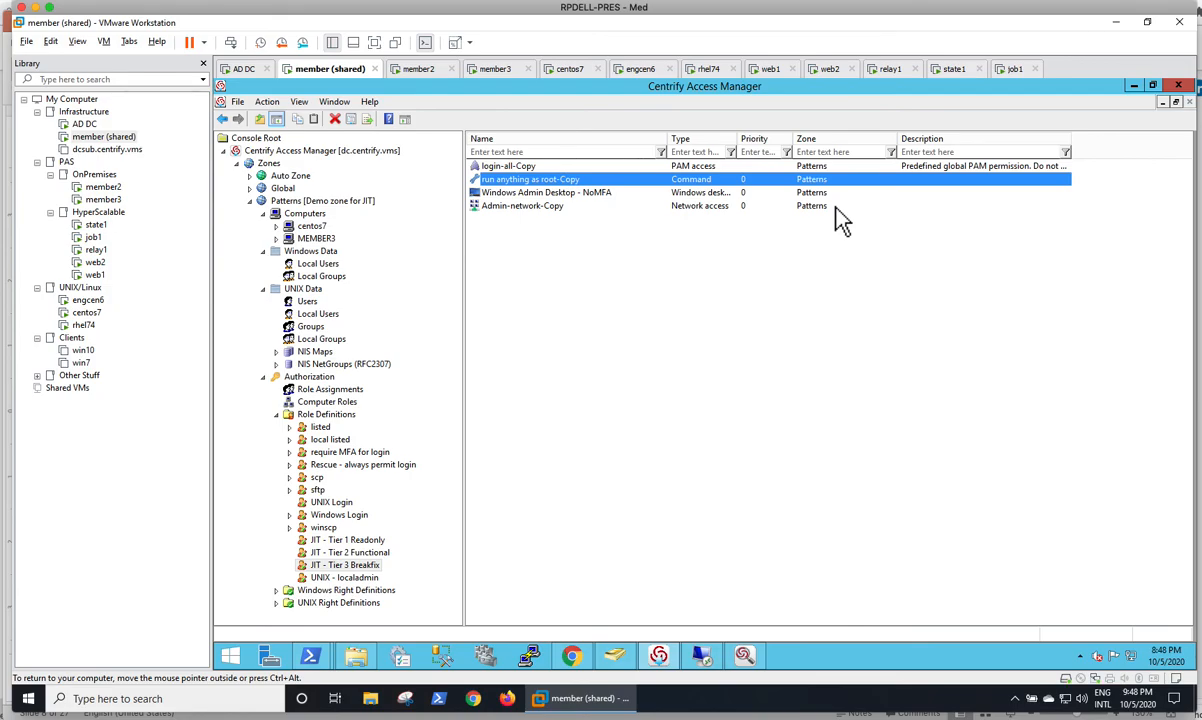
{"action": "left_click", "coordinate": [762, 292]}
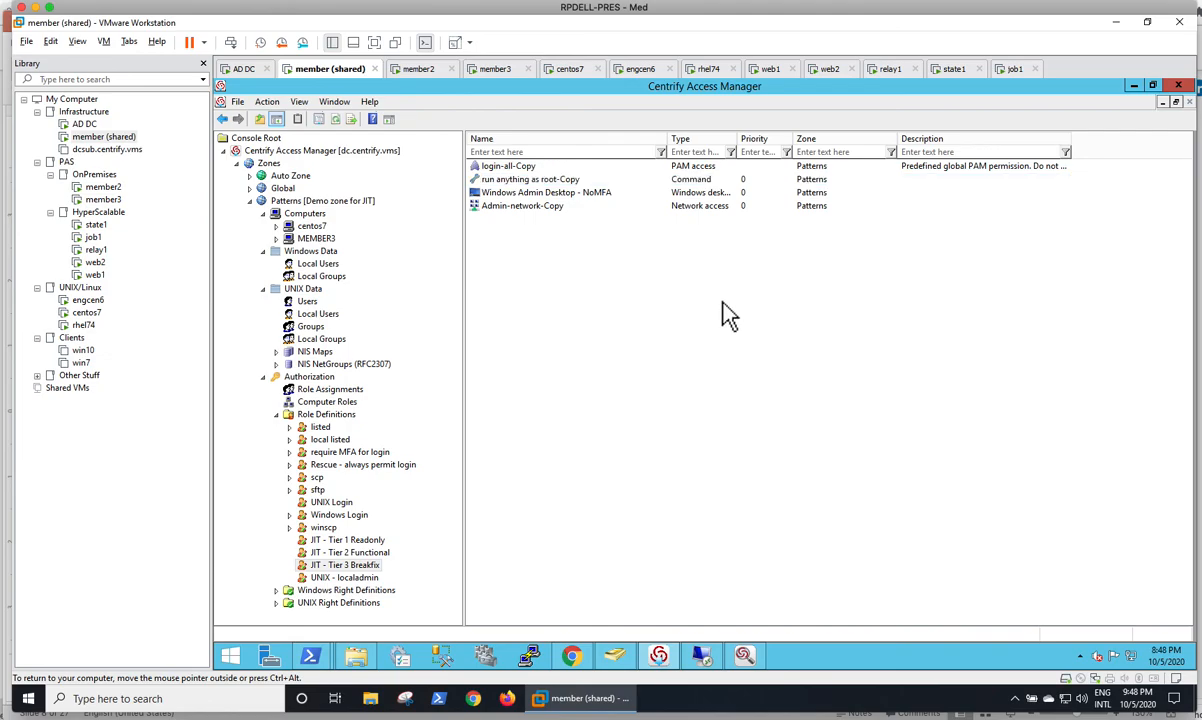